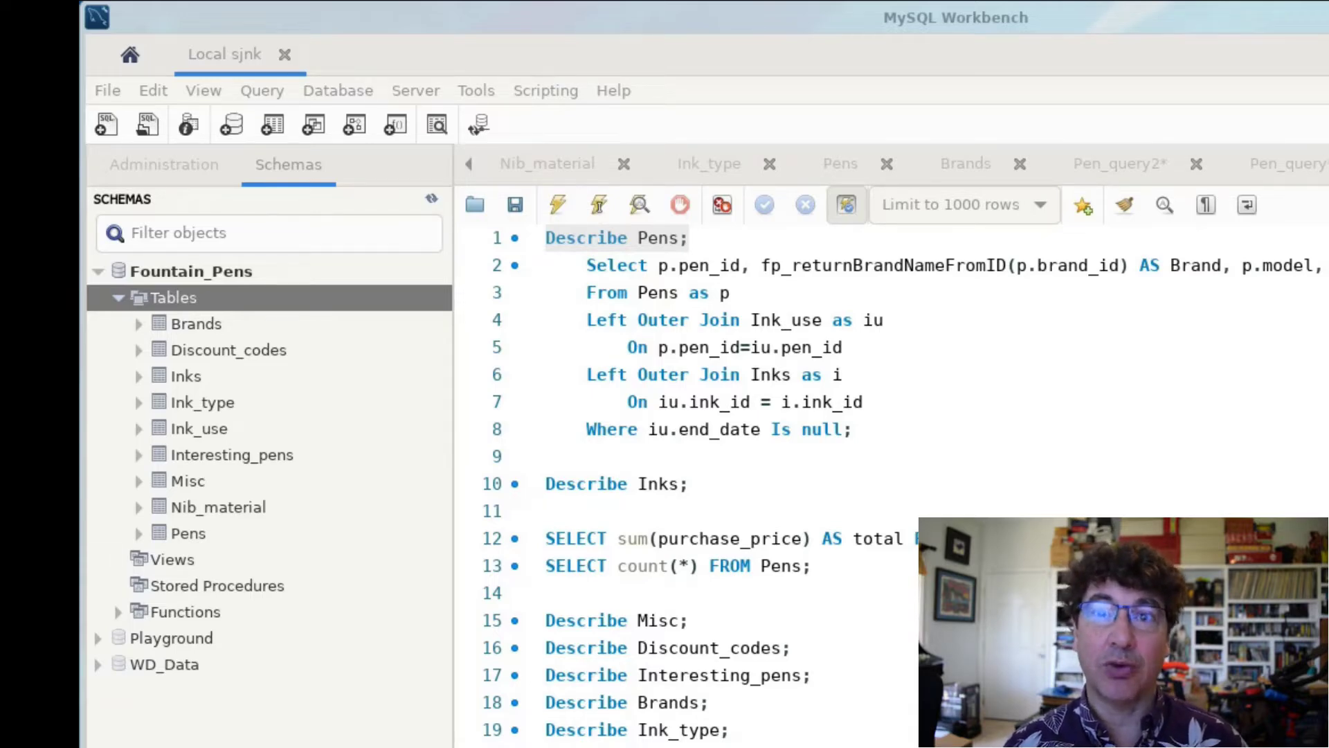
Step: Run the Describe Pens statement and review the fields of the Pens table
left_click(261, 302)
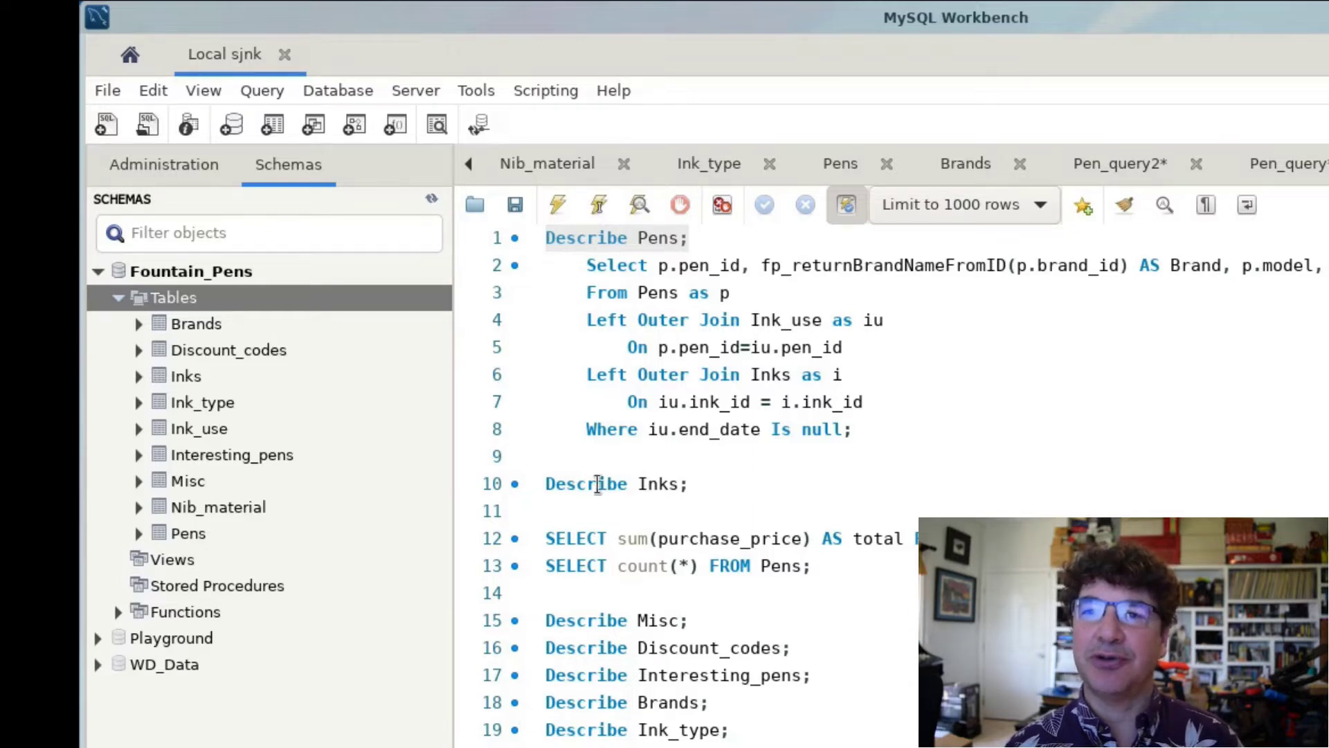
left_click(707, 221)
left_click_drag(691, 239, 546, 238)
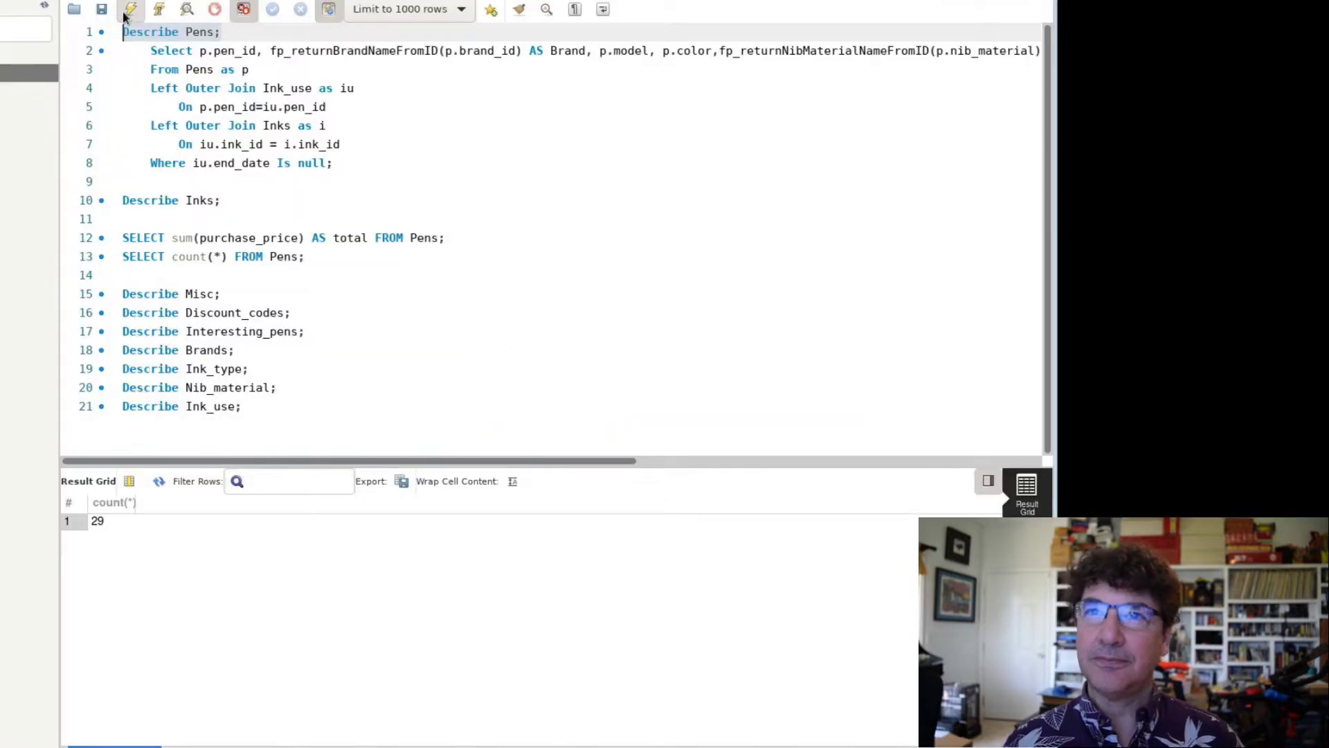
left_click(124, 13)
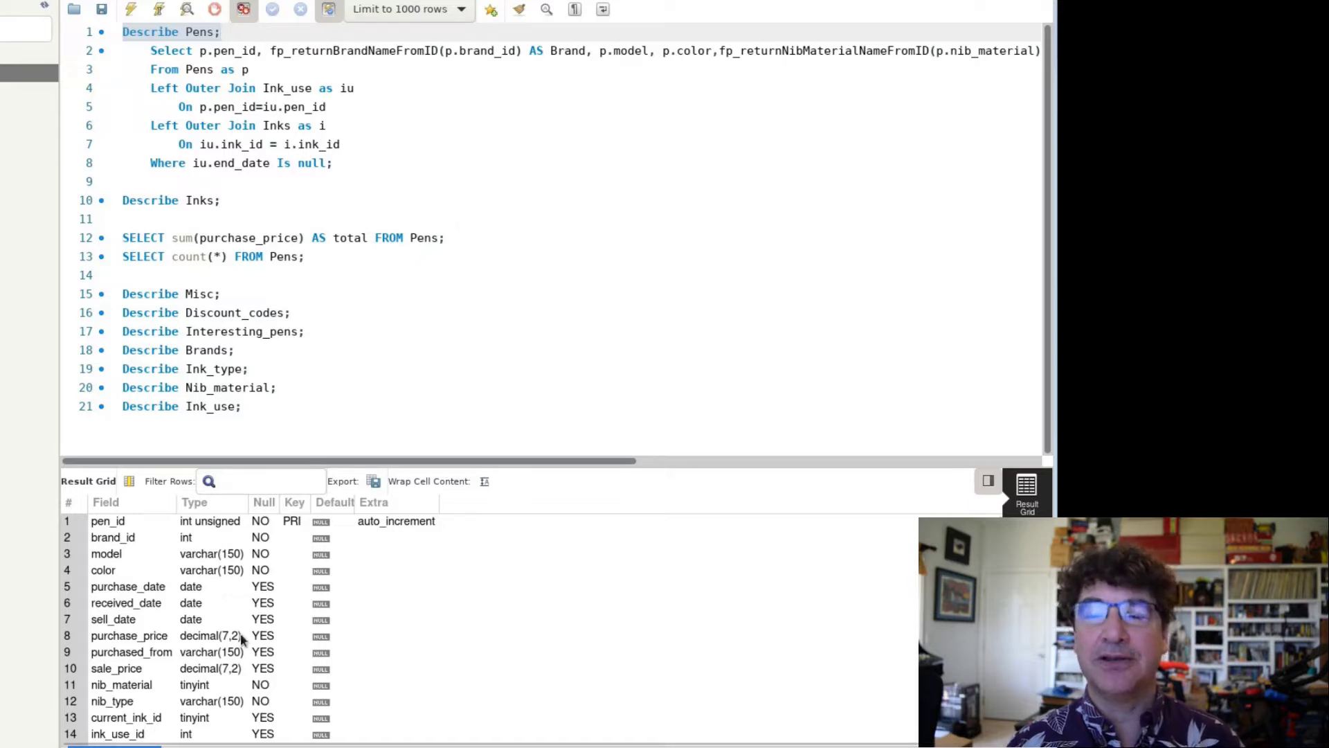
scroll(240, 633, "down", 1)
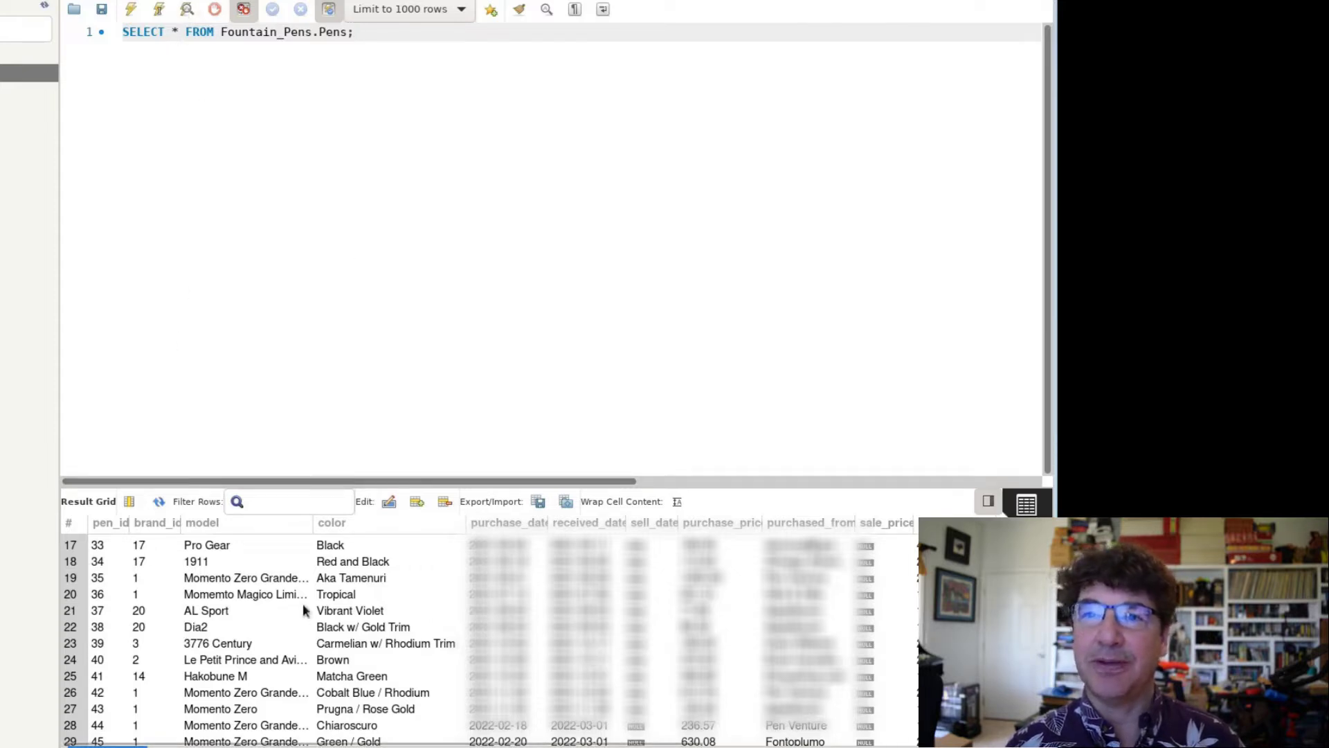
Step: Examine the Pens table rows, inspecting the model cell of the black Pro Gear pen
left_click(205, 550)
left_click(205, 546)
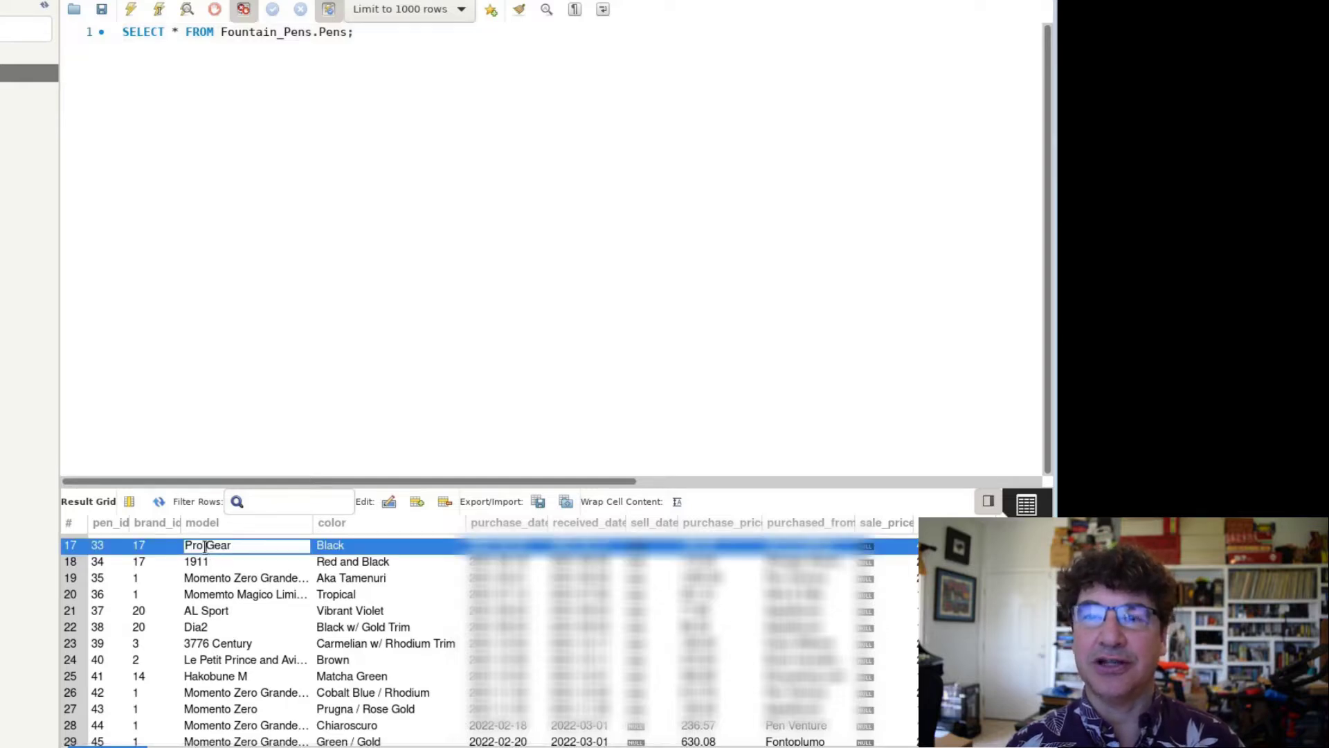
scroll(255, 591, "down", 1)
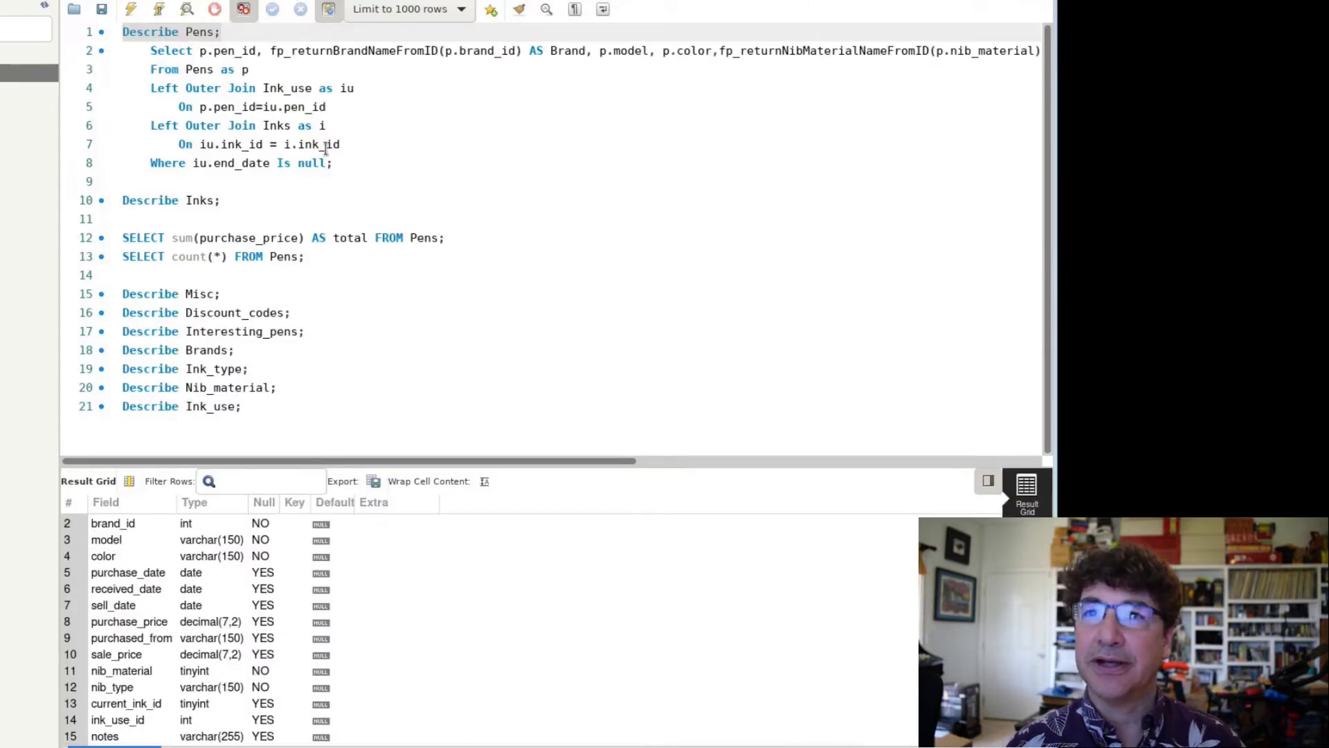
Step: Run the query joining Pens with Ink_use and Inks, and run the Describe Inks statement
left_click_drag(344, 163, 114, 56)
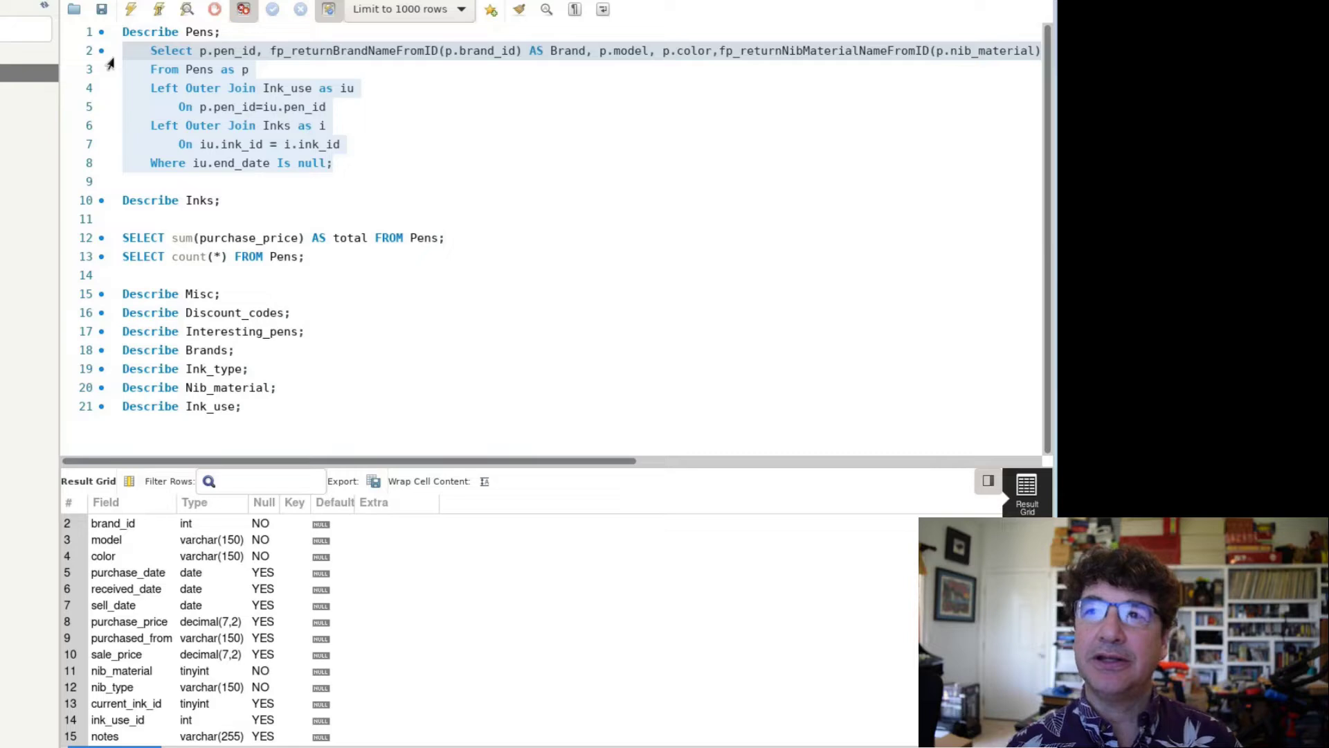
left_click(132, 11)
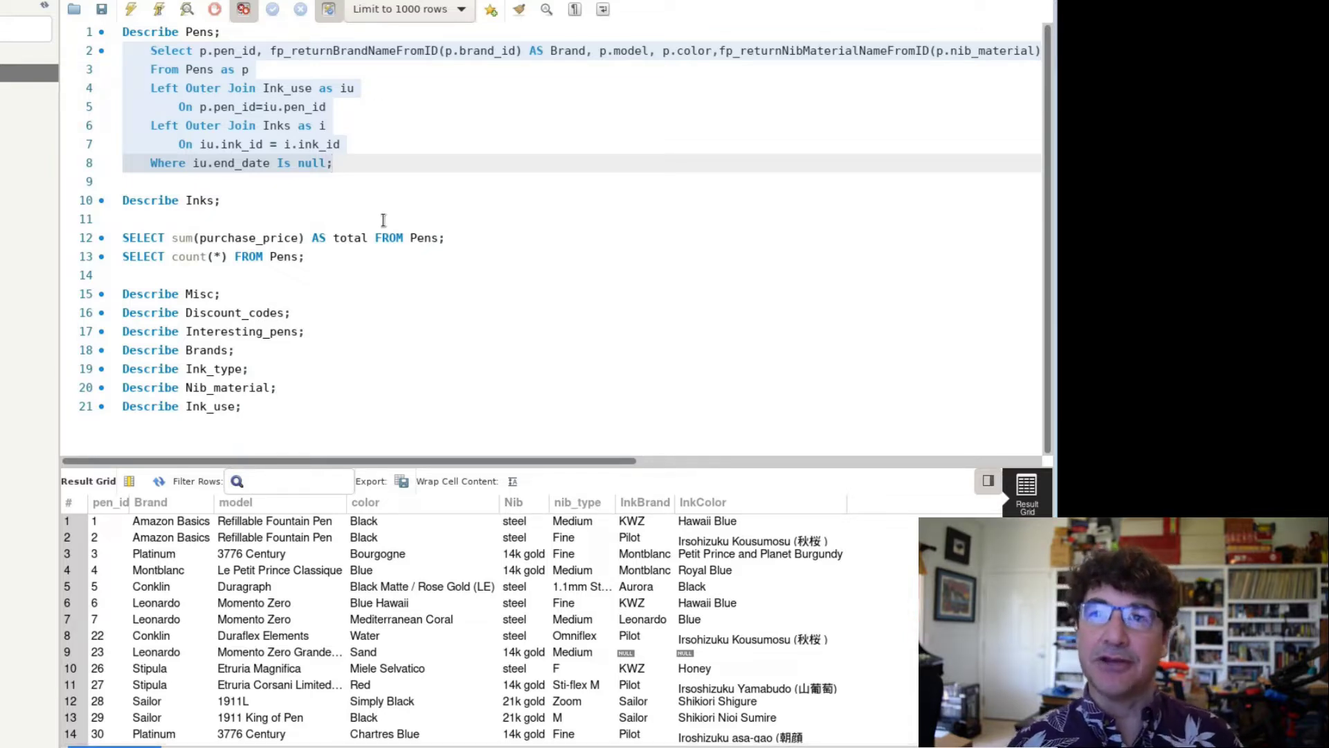
left_click_drag(222, 200, 105, 203)
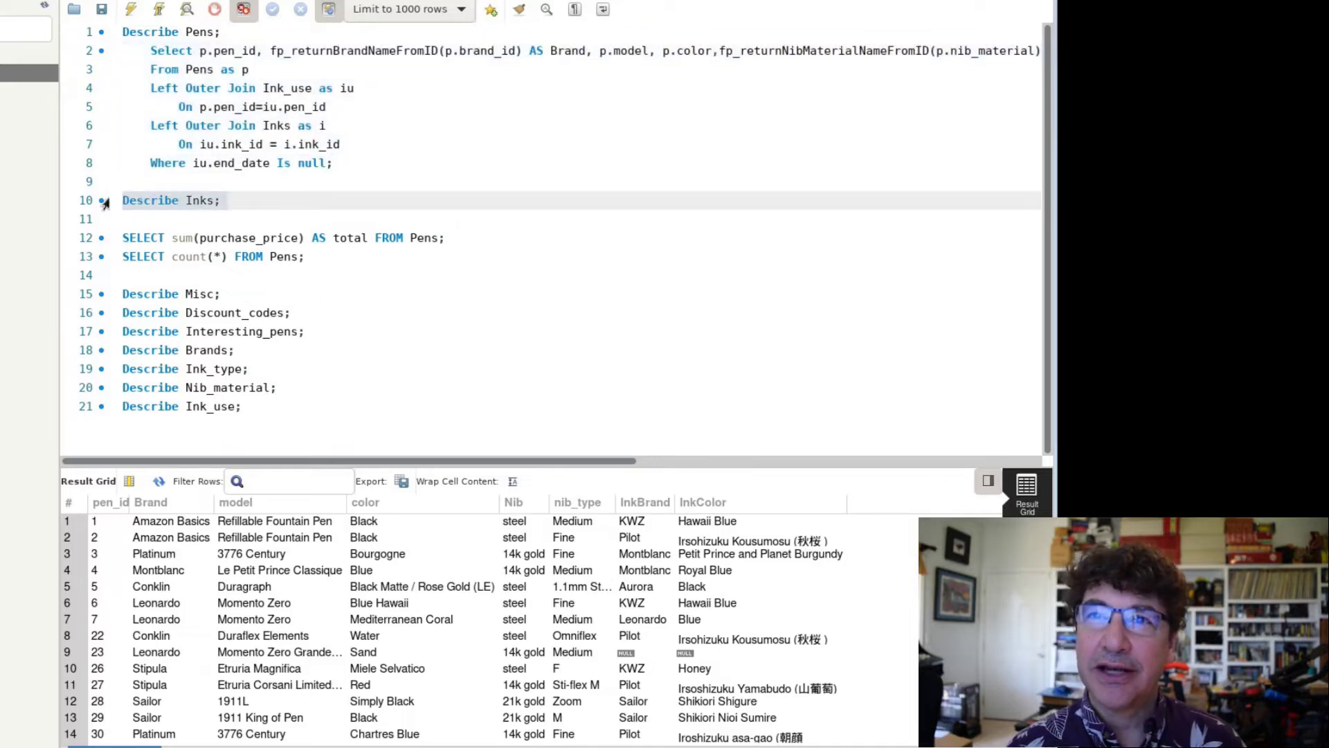
left_click(130, 10)
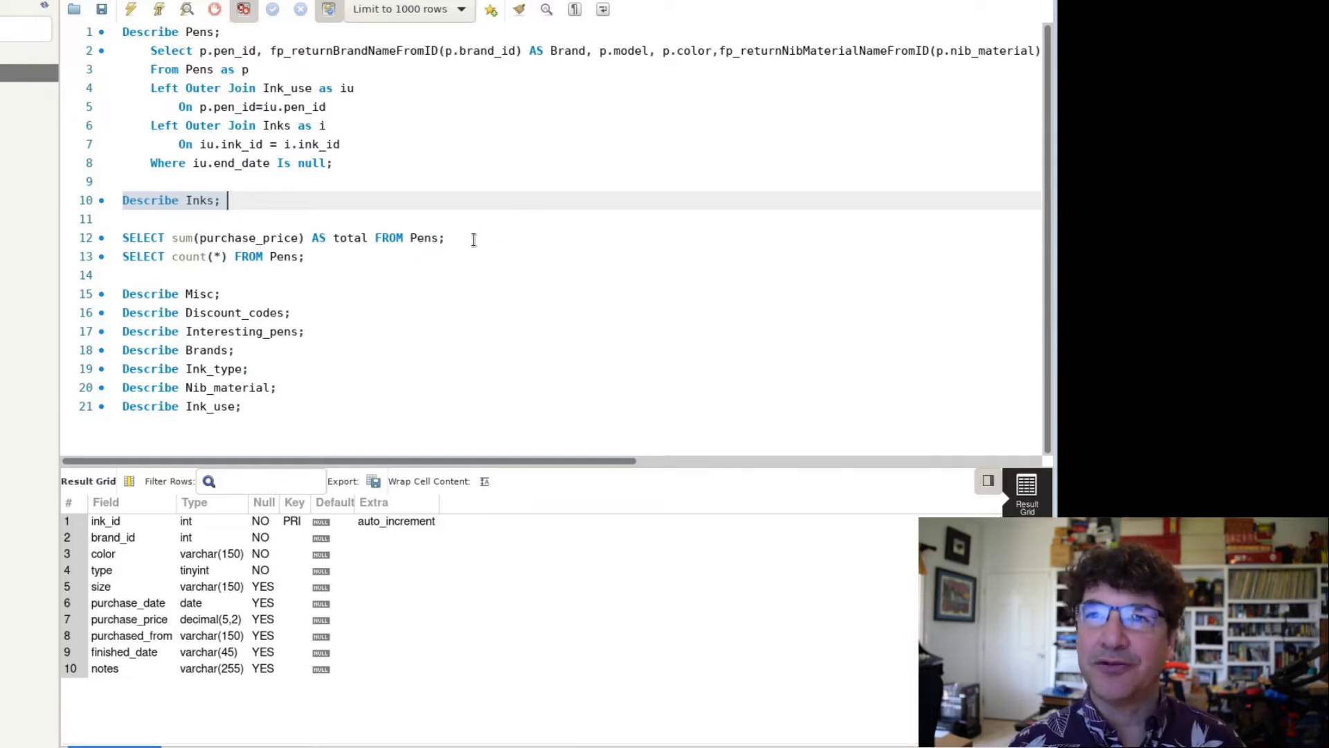
Step: Change the source table of the purchase_price sum query to Inks
left_click(451, 238)
left_click(199, 235)
left_click_drag(199, 235, 110, 233)
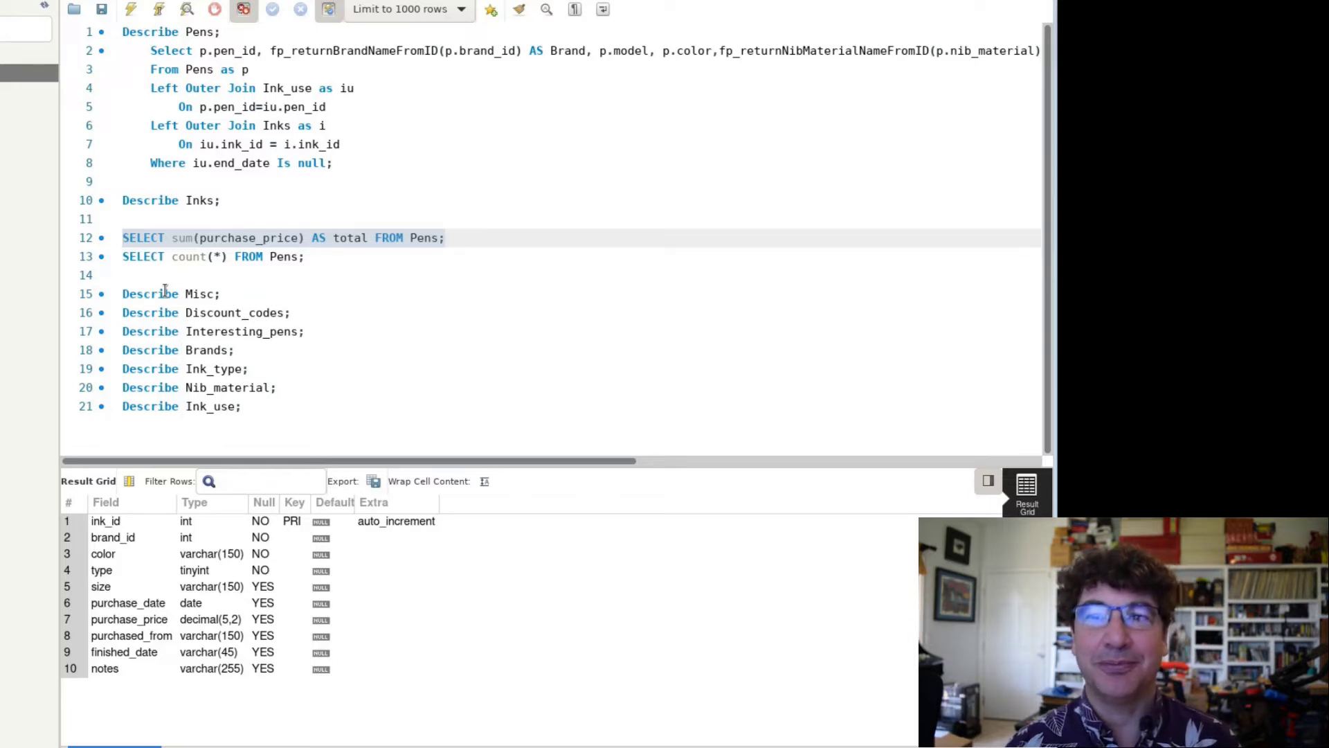
left_click(298, 237)
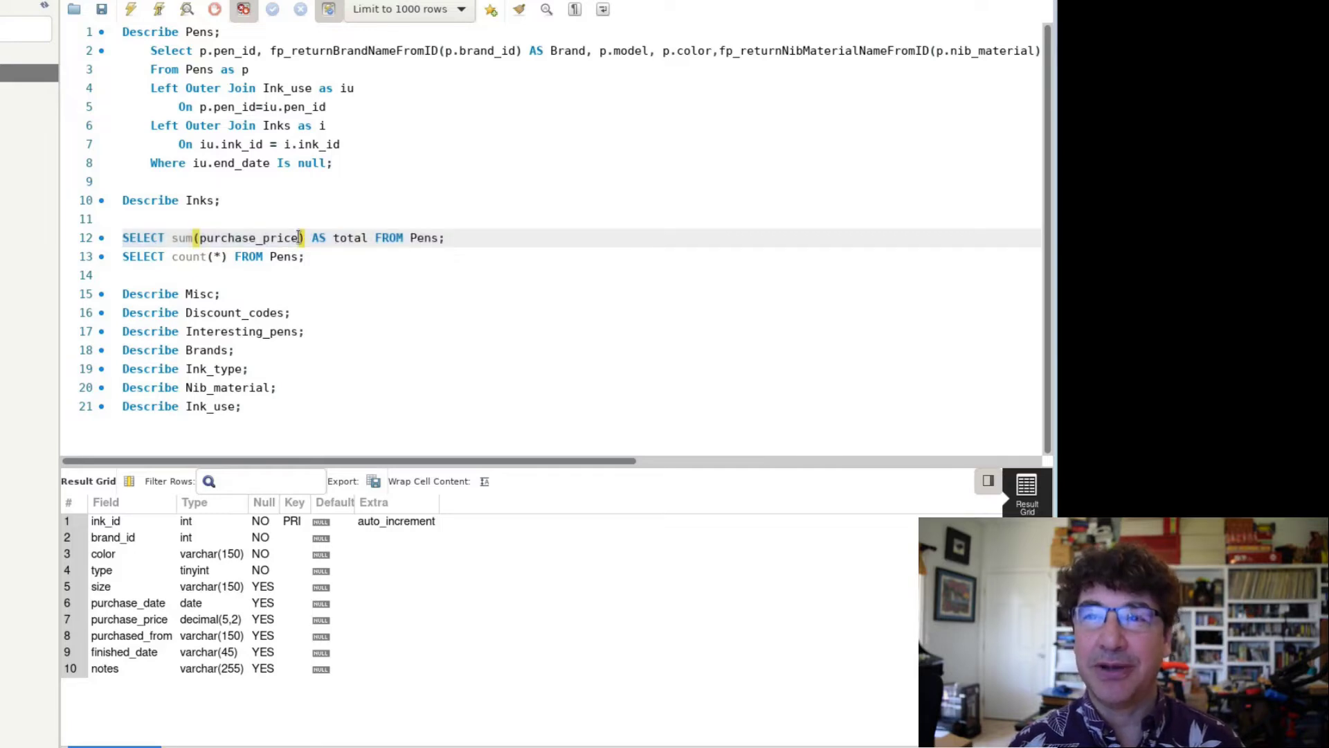
double_click(423, 237)
type("In")
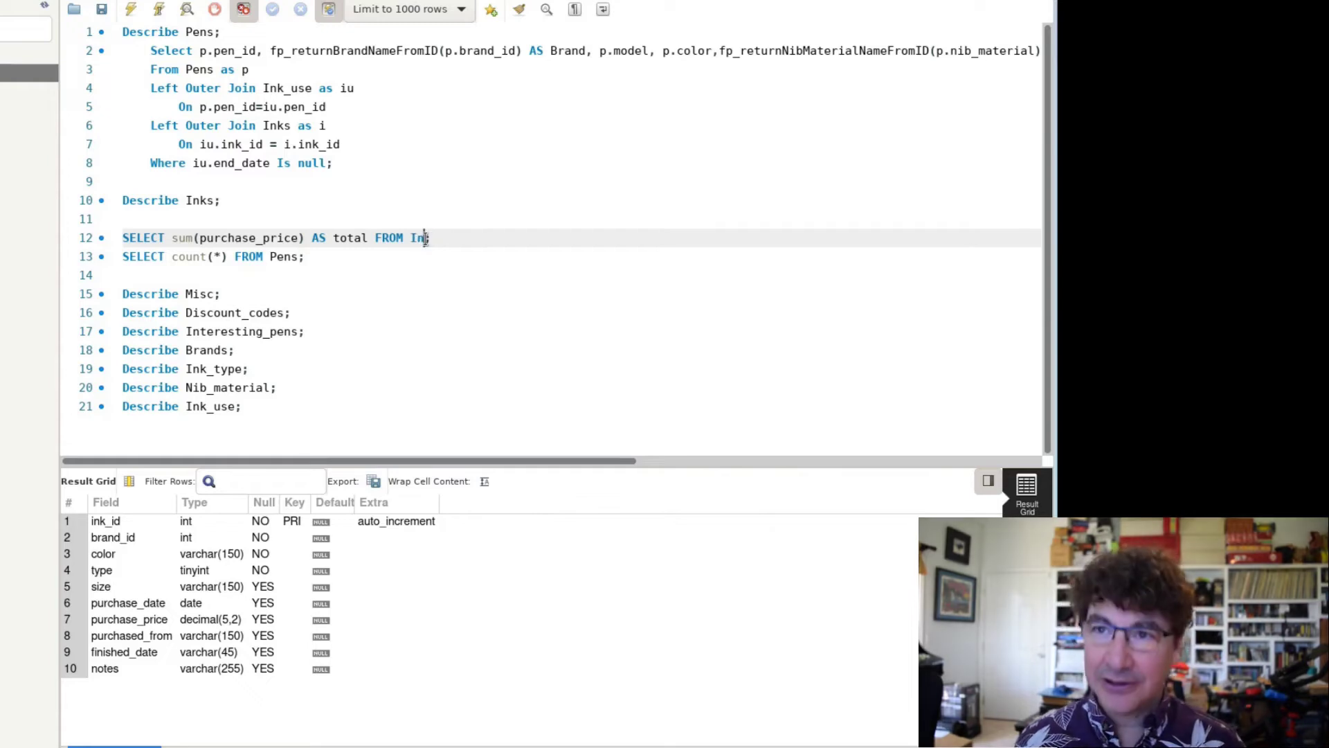
type("ks;")
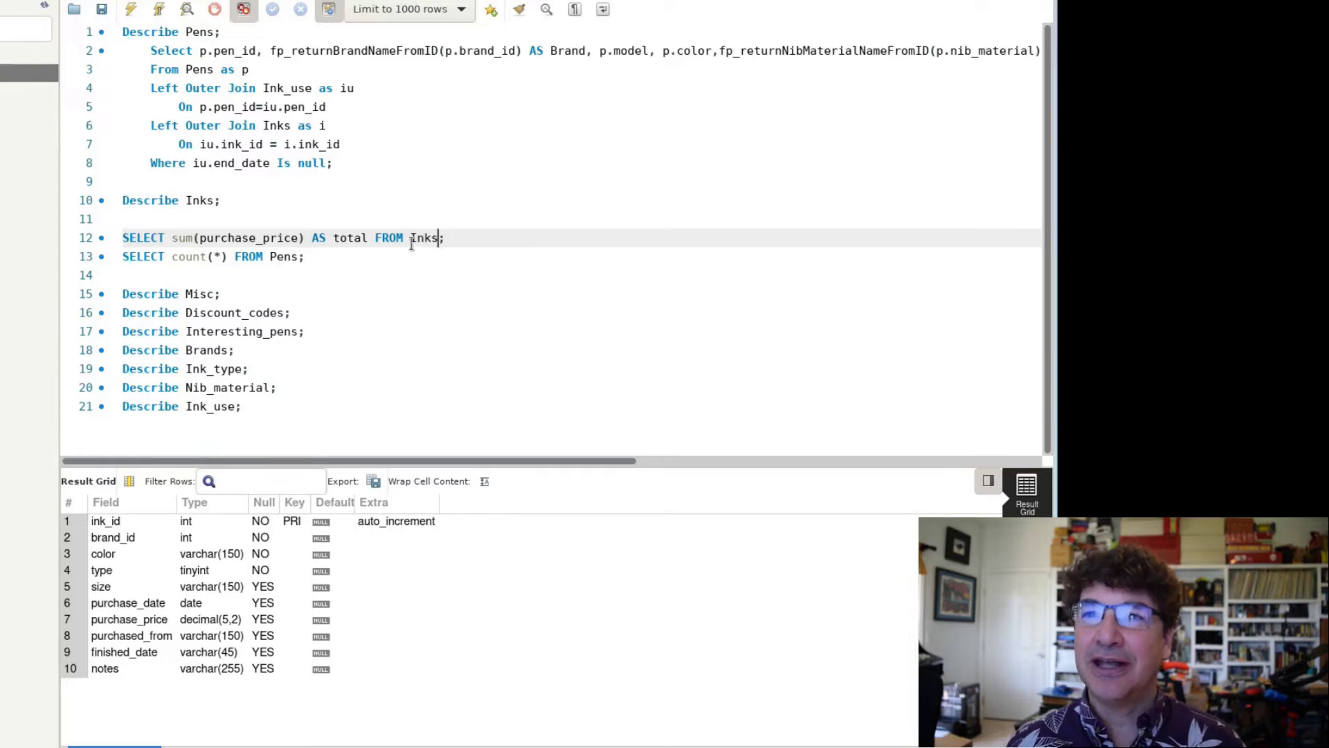
Step: Restore Pens as the source table of the purchase_price sum query
key("BackSpace")
key("BackSpace")
key("BackSpace")
key("BackSpace")
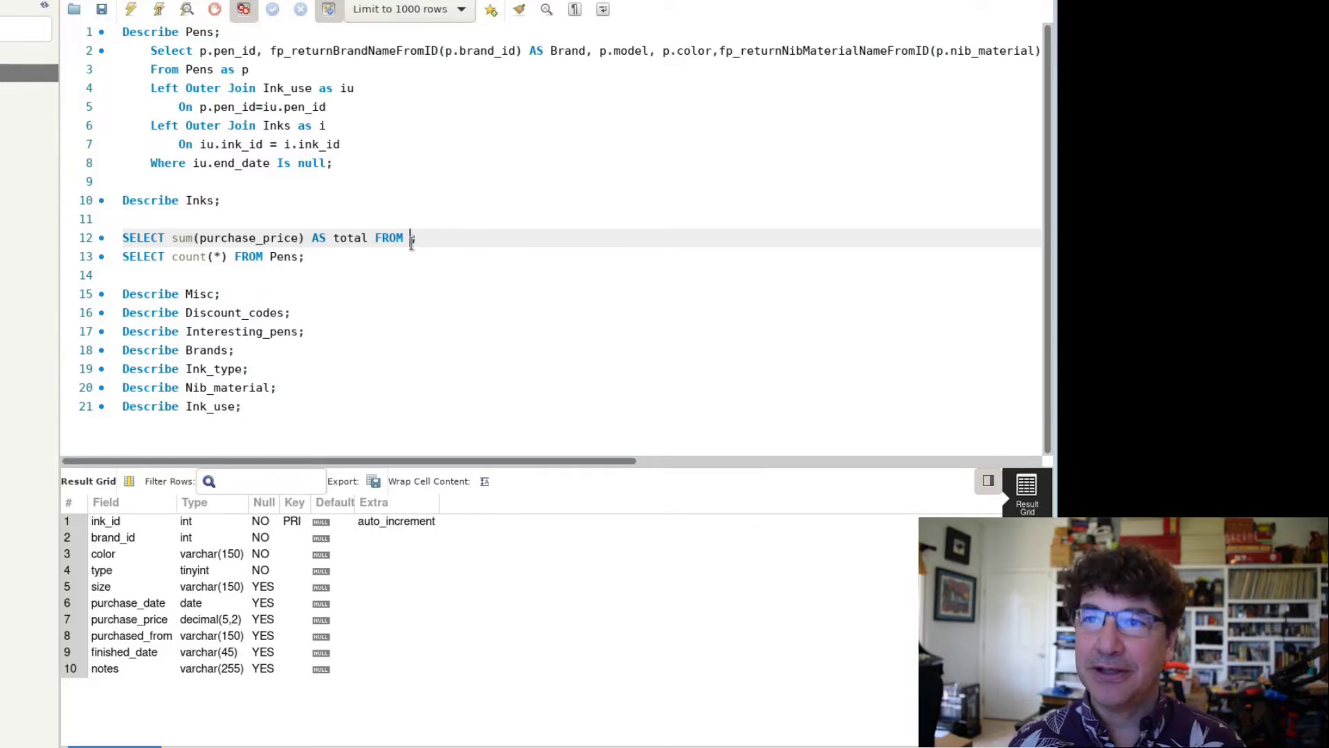
type("Pens")
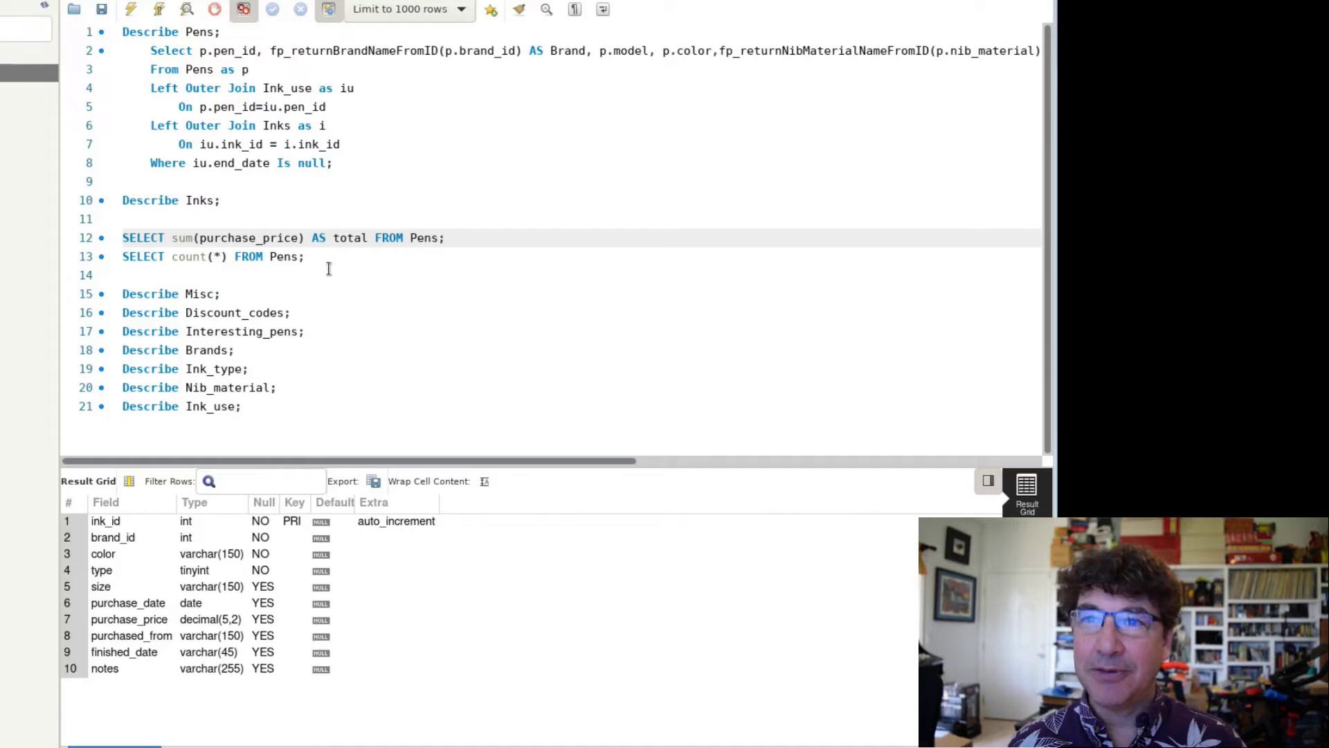
Step: Subtract sale_price from purchase_price inside the sum of the total query on Pens
left_click(297, 238)
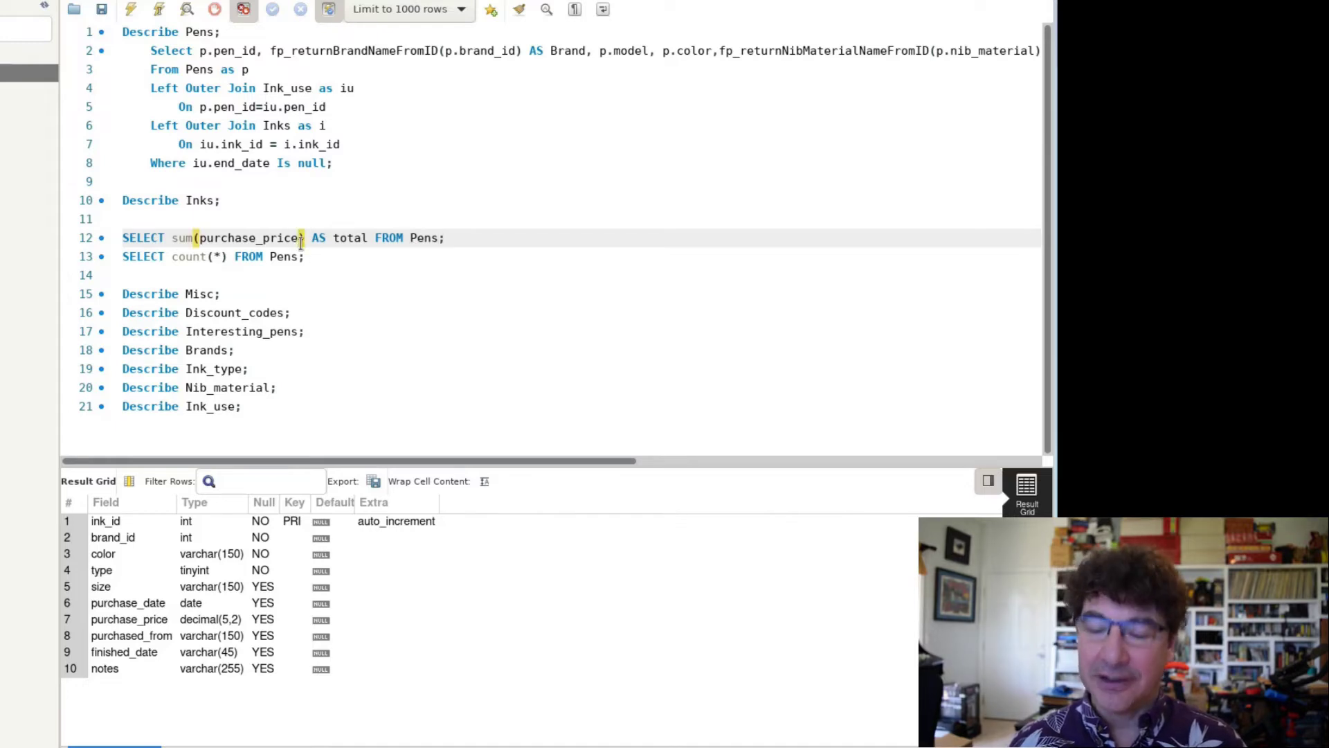
type("- sale_pri")
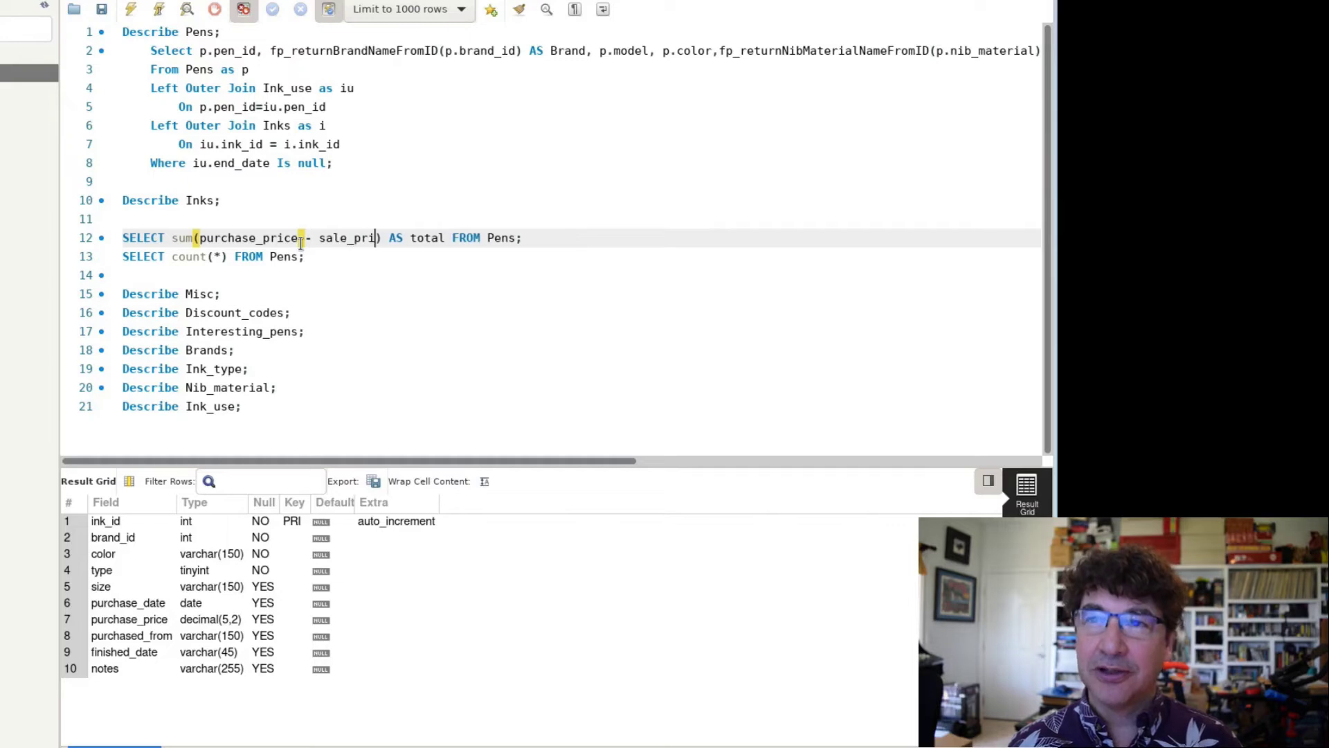
type("ce")
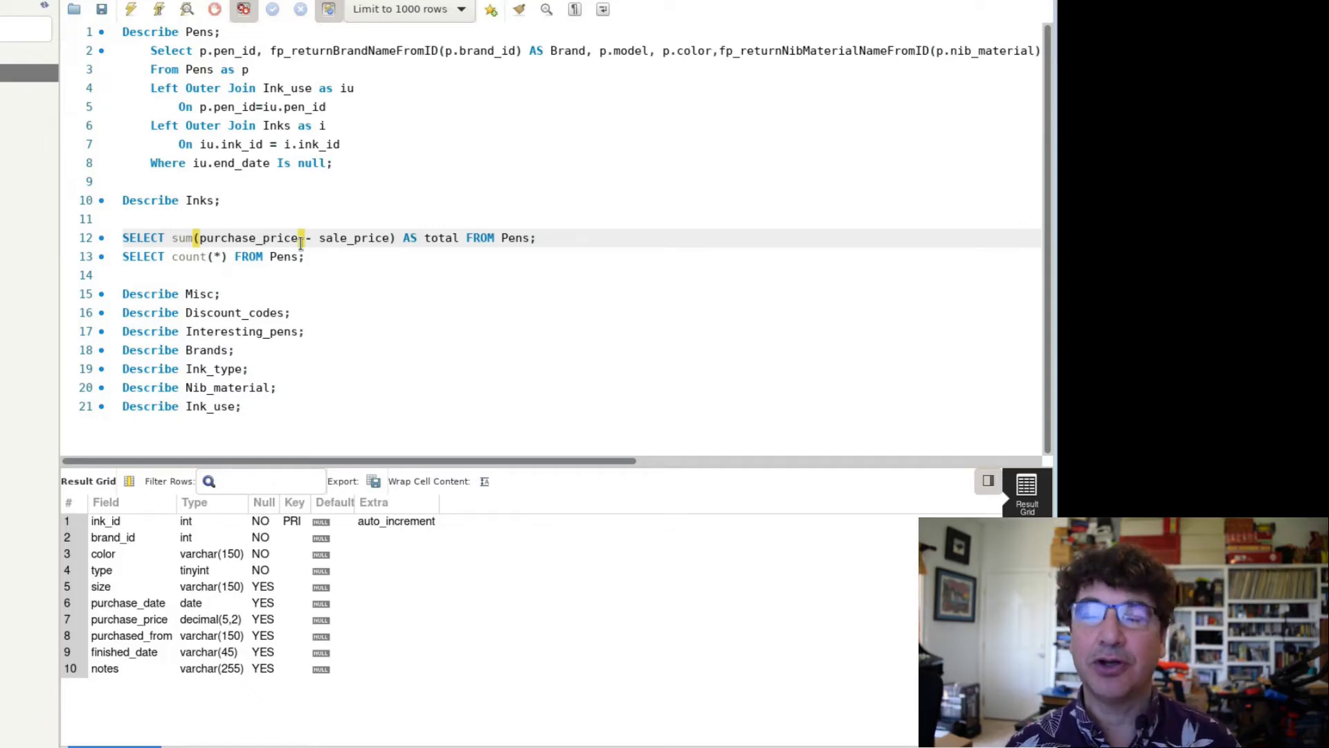
Step: Change the source table of the count(*) query on line 13 to Inks
left_click(291, 257)
left_click_drag(304, 256, 115, 268)
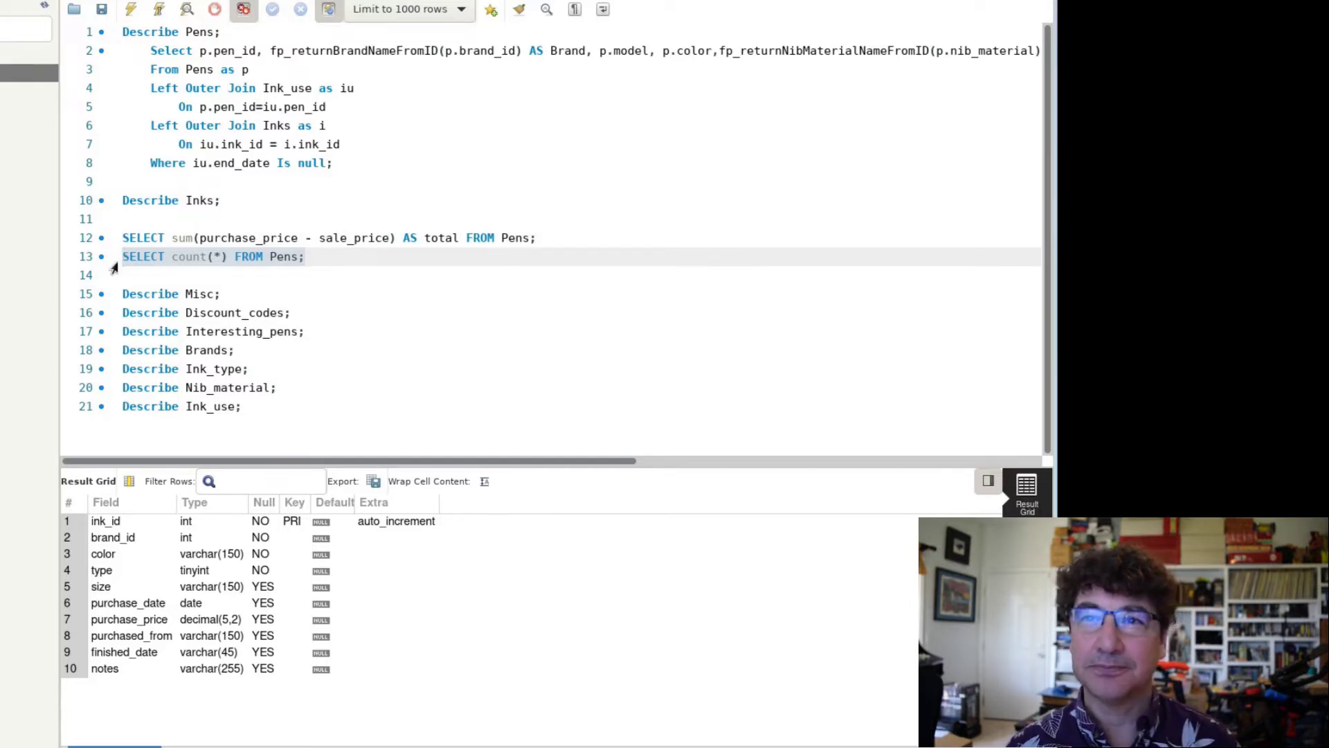
left_click(292, 258)
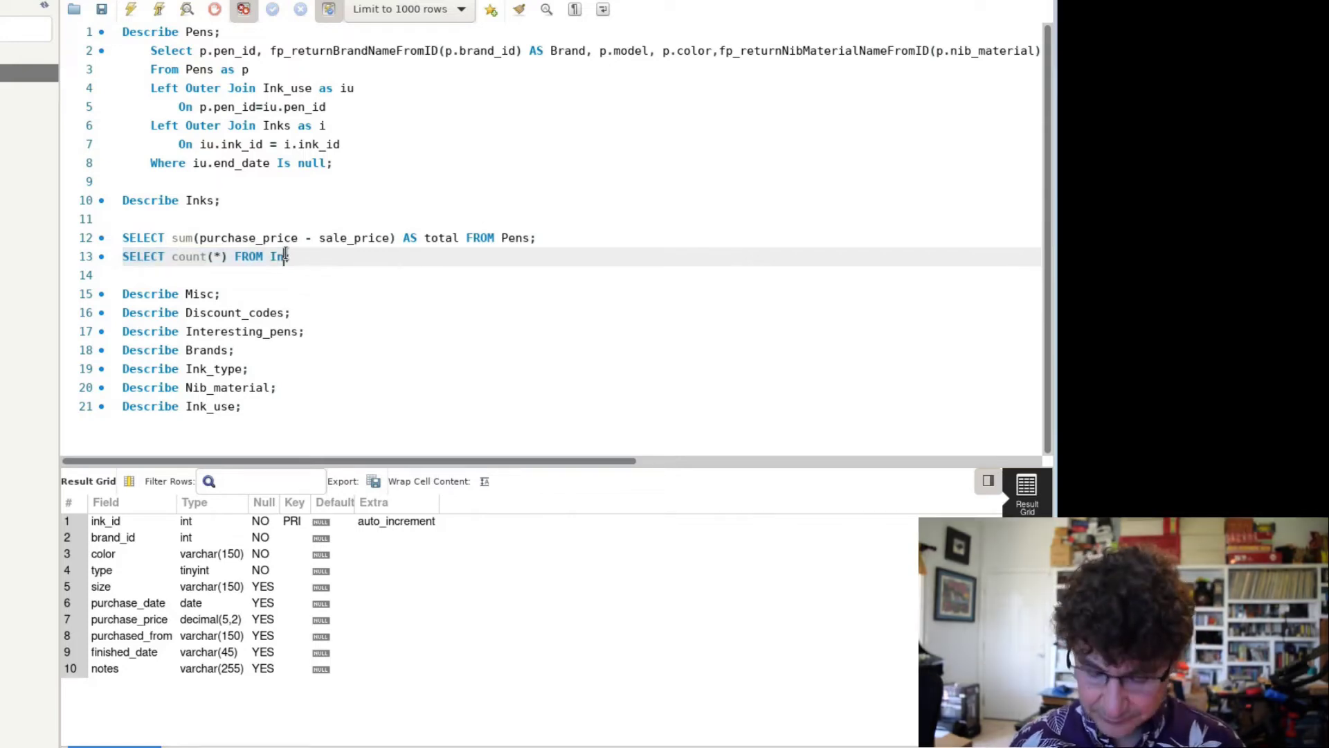
key("BackSpace")
key("BackSpace")
key("BackSpace")
key("BackSpace")
type("Inks")
Step: Run only the count(*) query on the Inks table
triple_click(261, 261)
triple_click(261, 262)
double_click(261, 262)
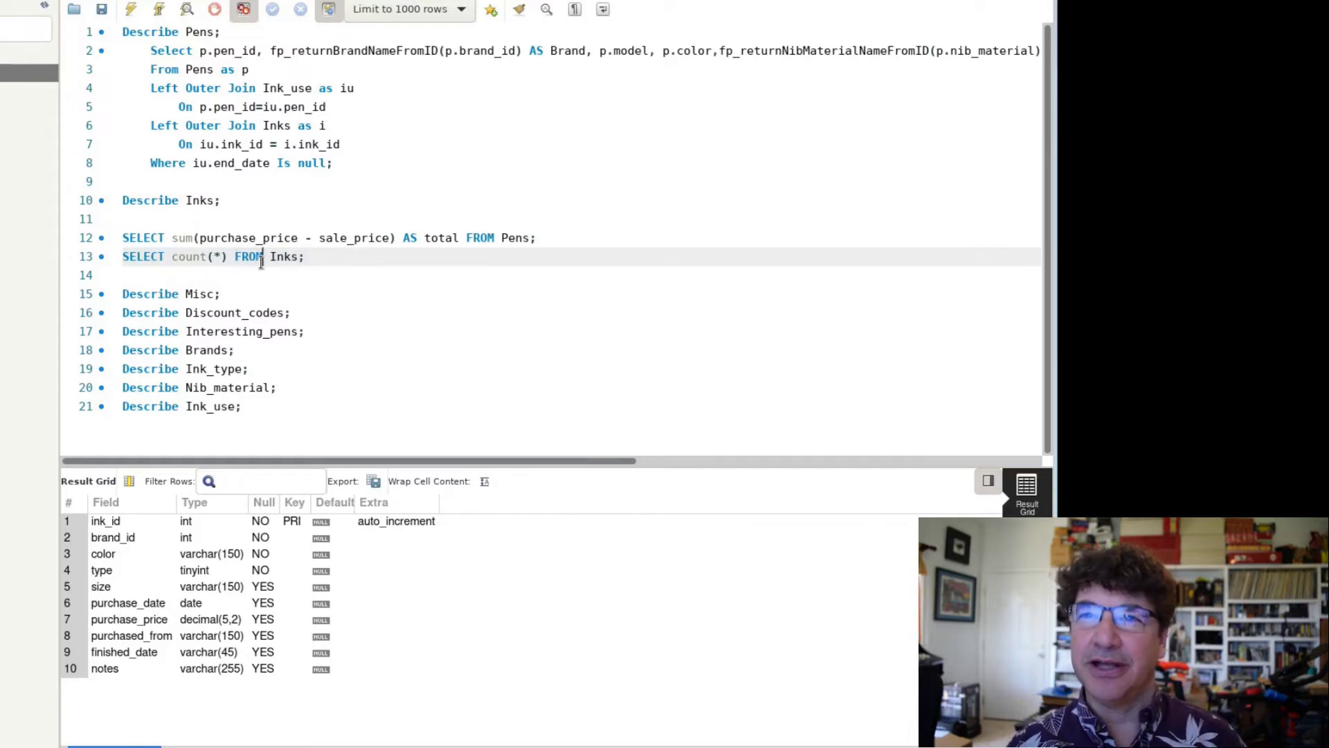
triple_click(261, 263)
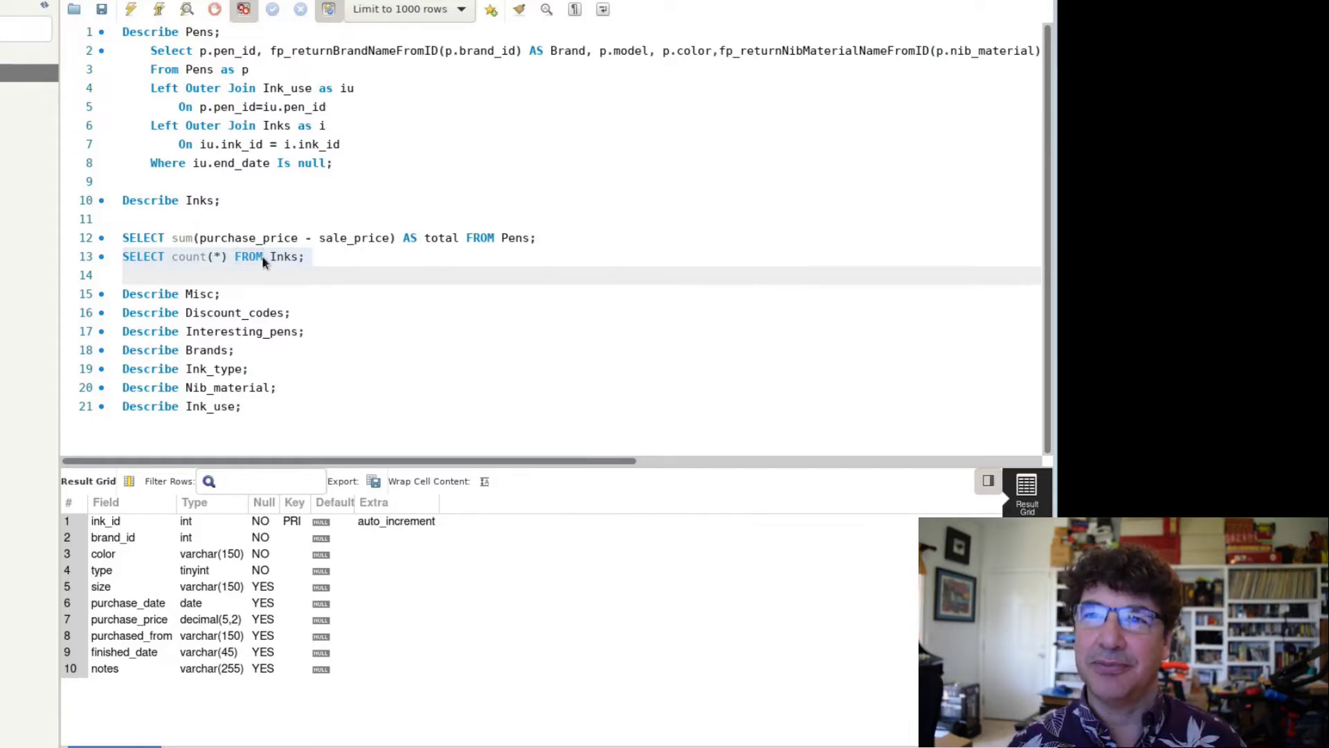
left_click(128, 12)
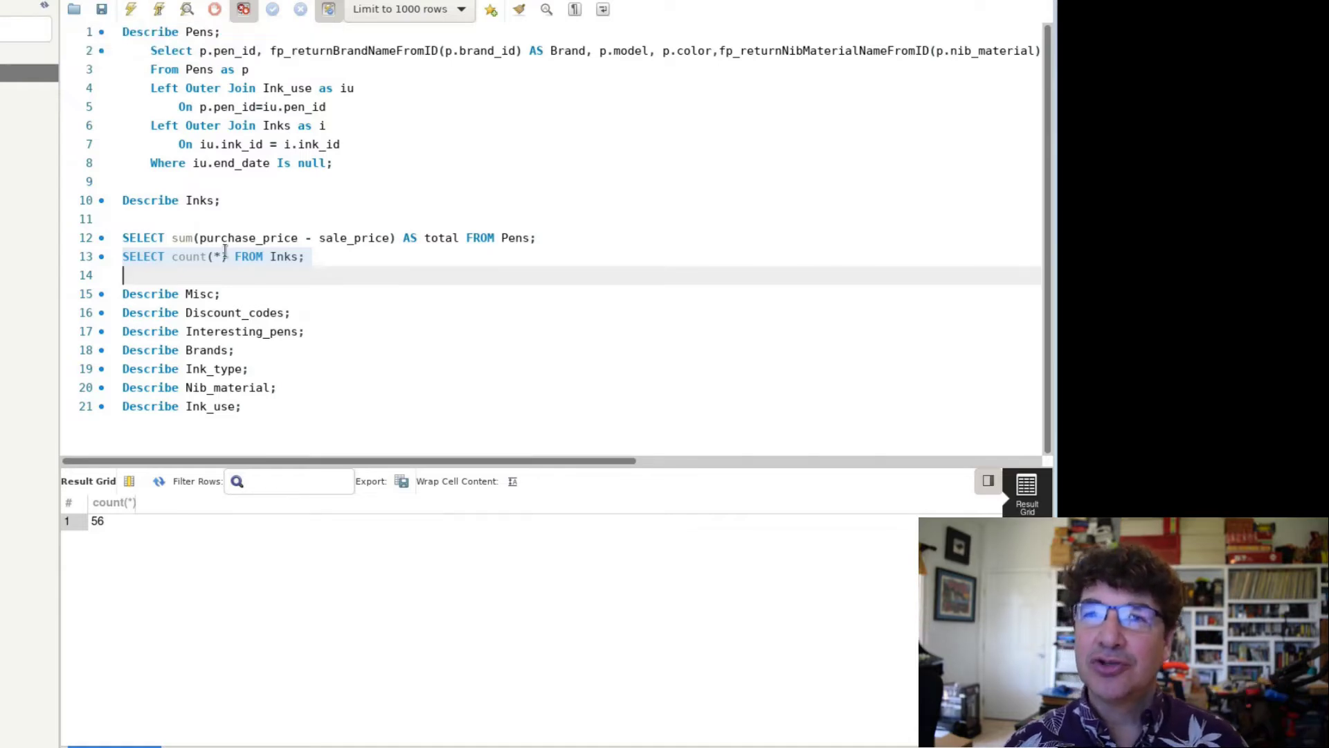
Step: Run the Describe statements for the Misc and Interesting_pens tables
left_click_drag(219, 297, 121, 294)
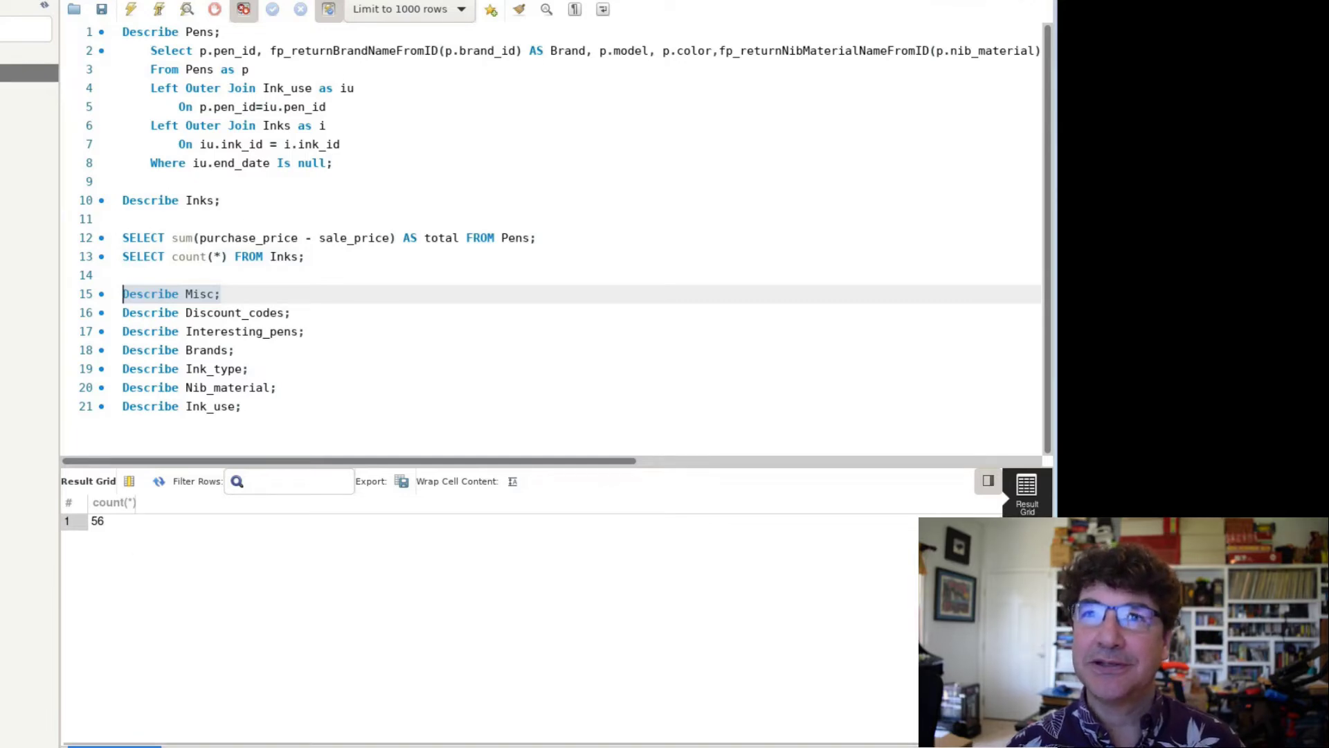
left_click(128, 11)
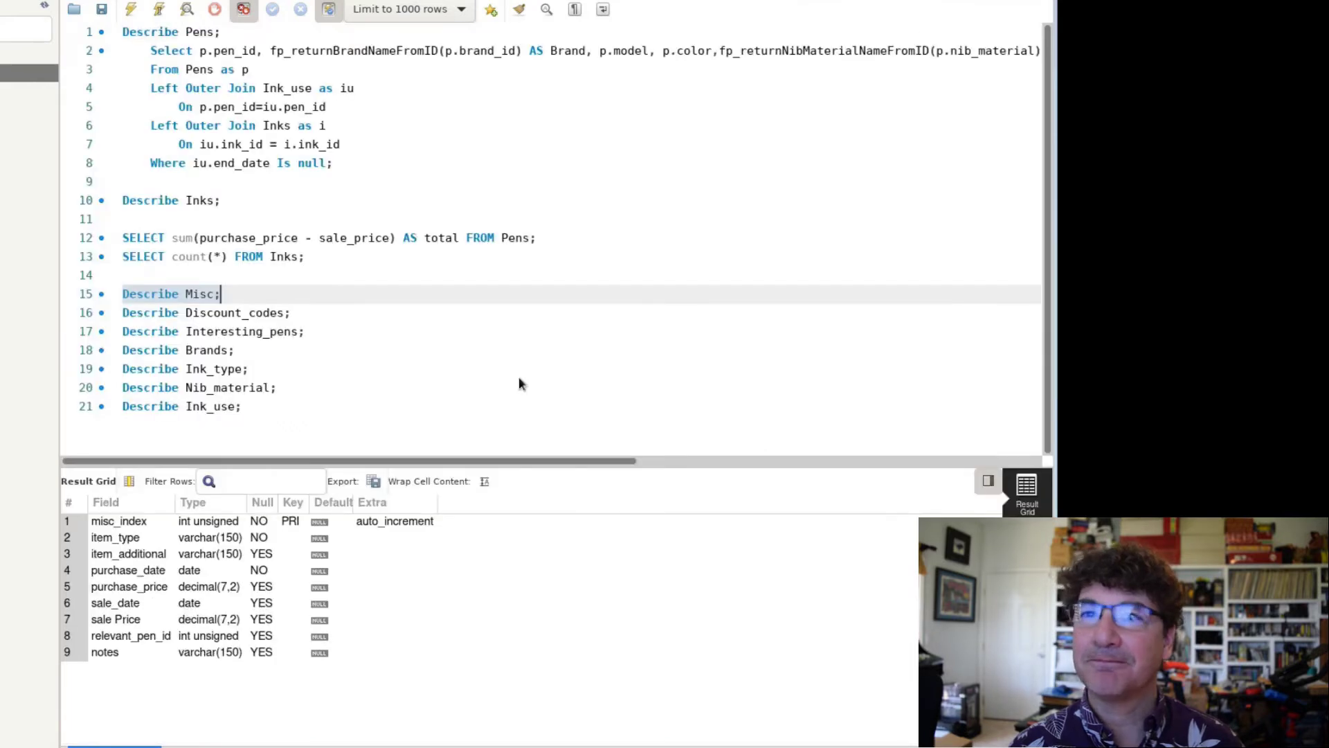
left_click(261, 333)
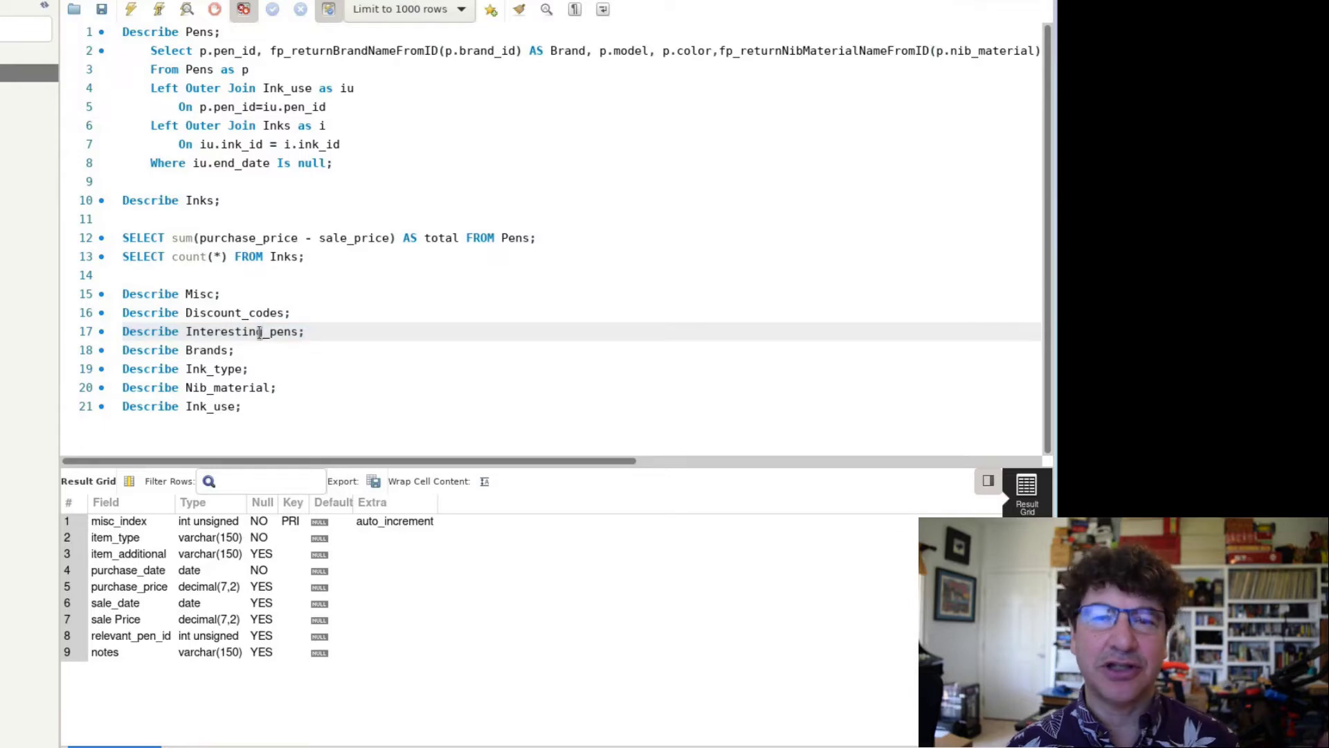
left_click(130, 15)
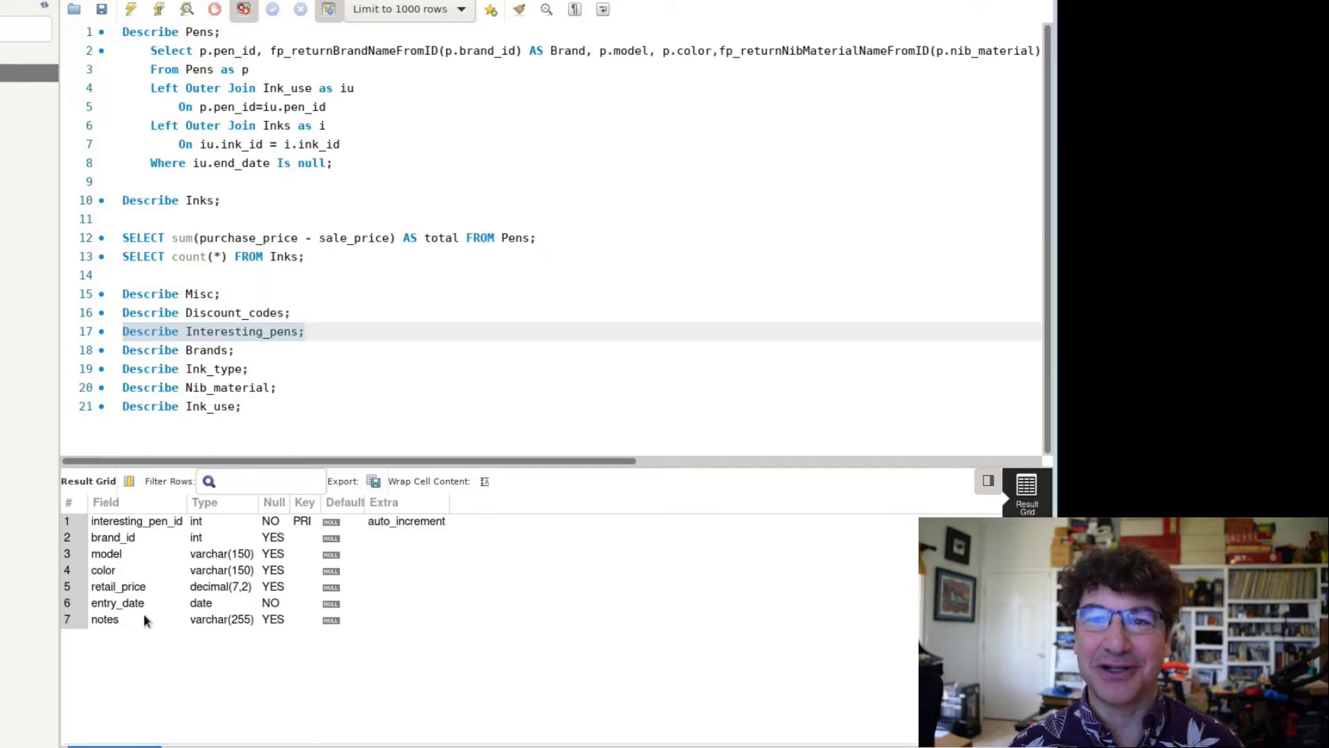
Step: Run the Describe statements for the Brands and Ink_type tables
triple_click(193, 353)
triple_click(194, 356)
left_click(193, 357)
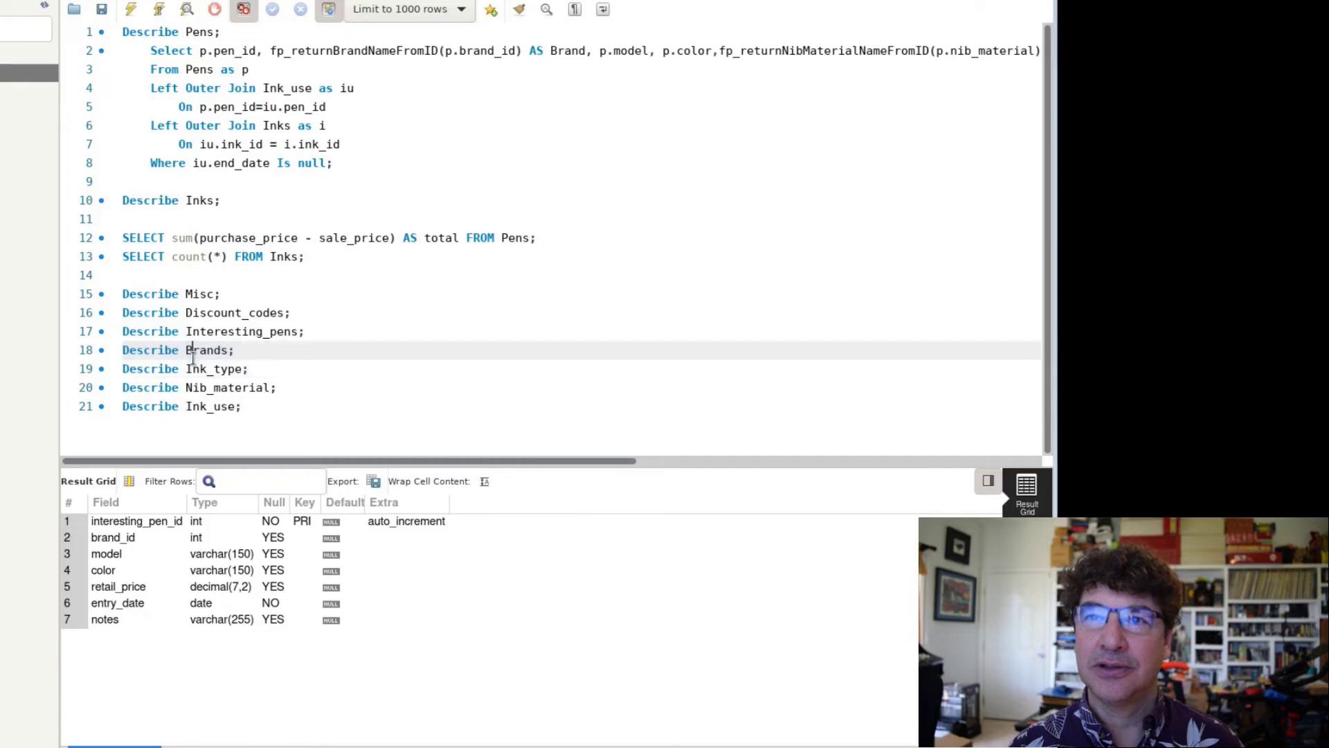
left_click(159, 20)
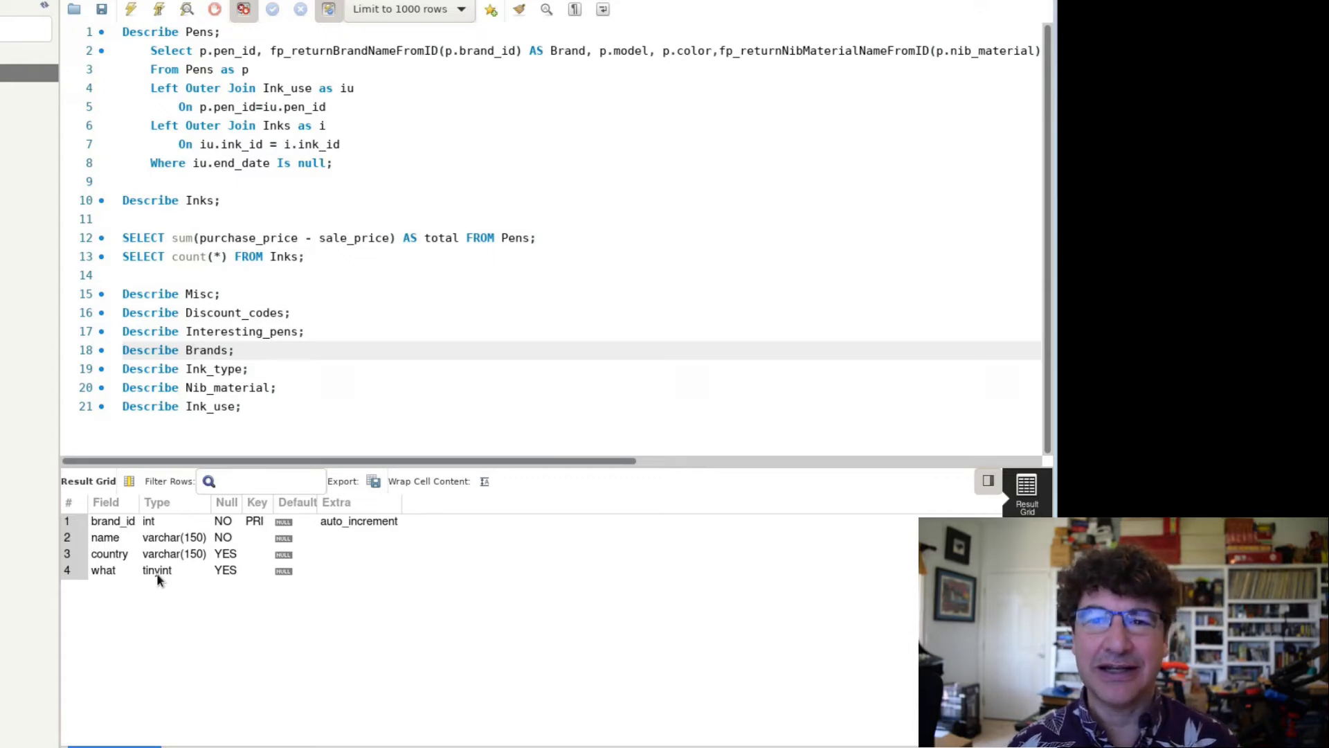
left_click(207, 369)
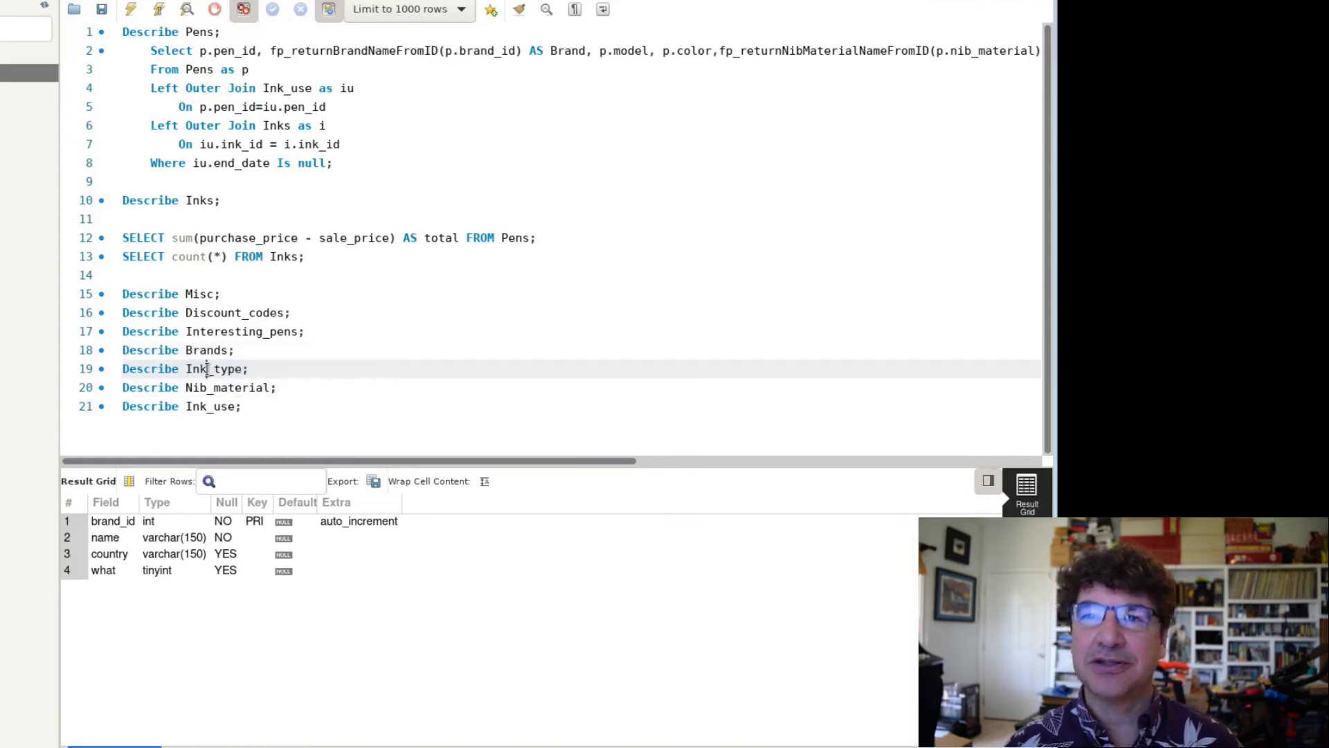
left_click(155, 18)
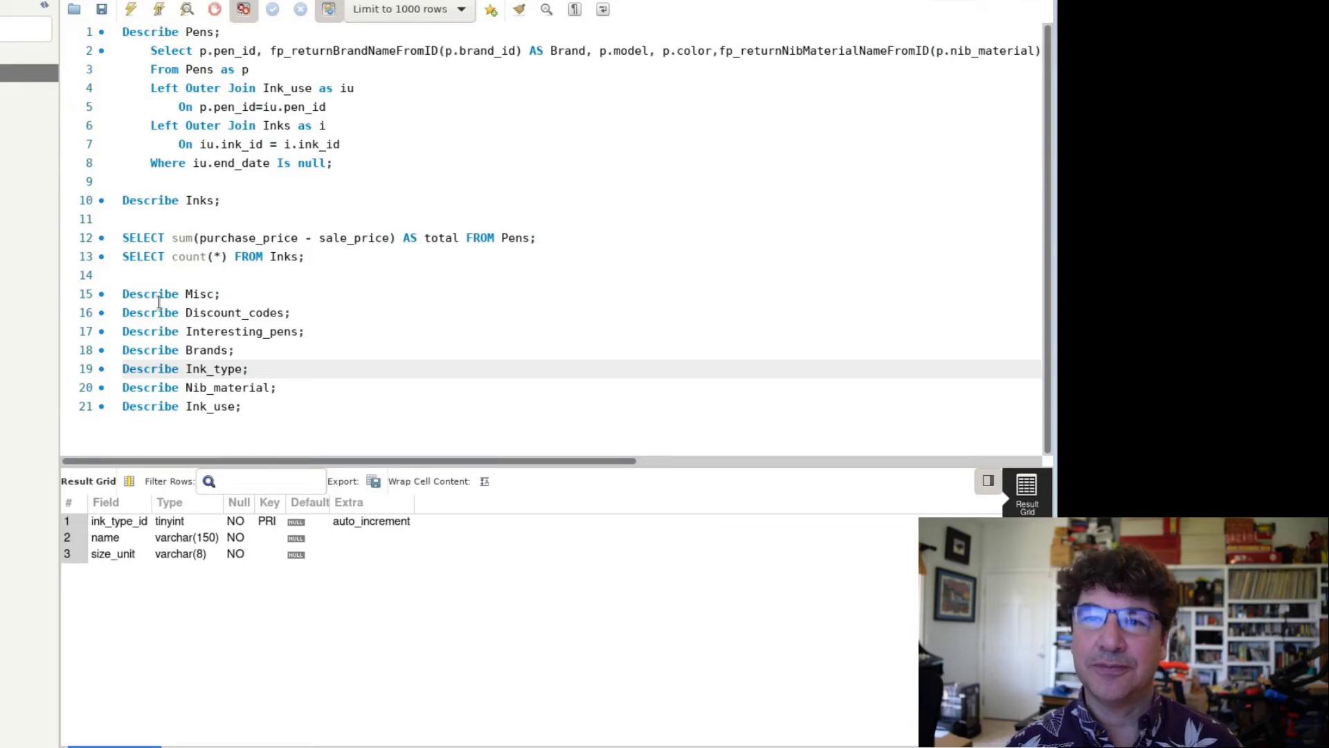
Step: Go past the Nib_material statement and run the Describe statement for the Ink_use table
triple_click(152, 391)
left_click(156, 387)
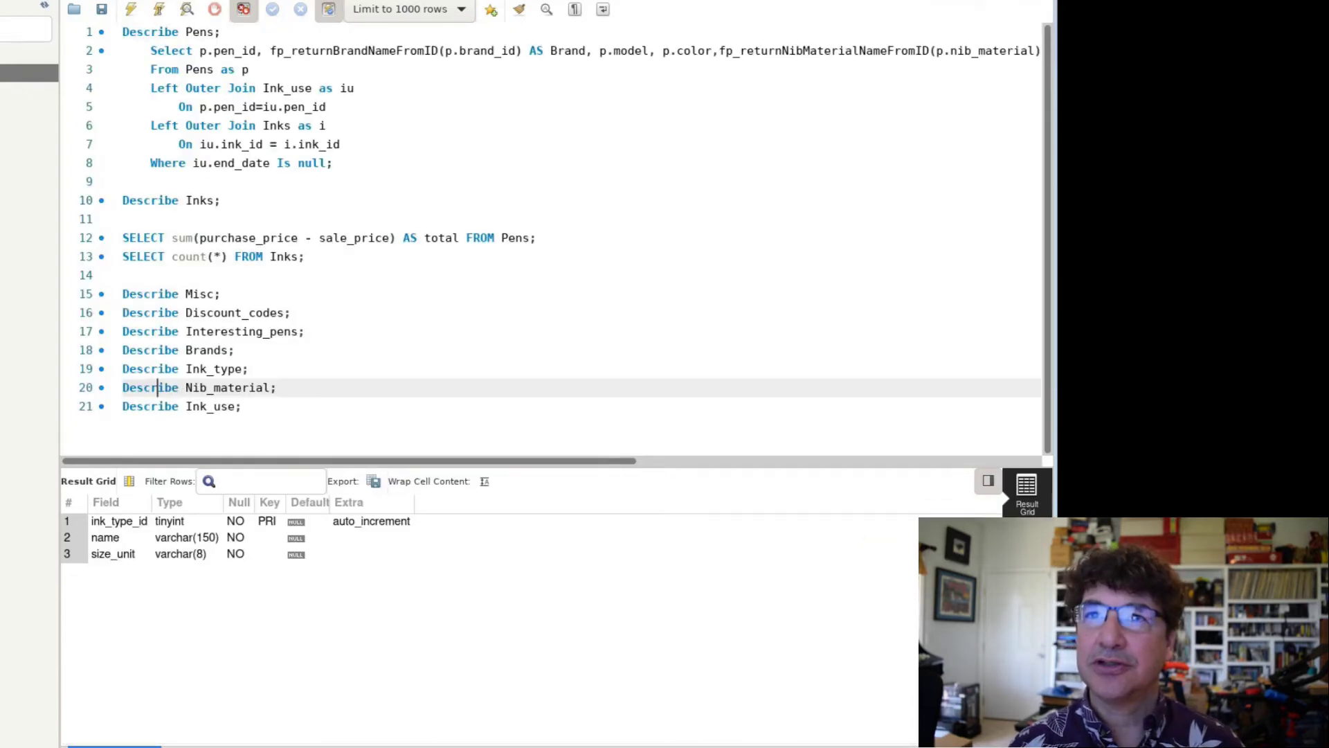
left_click(200, 406)
left_click(159, 16)
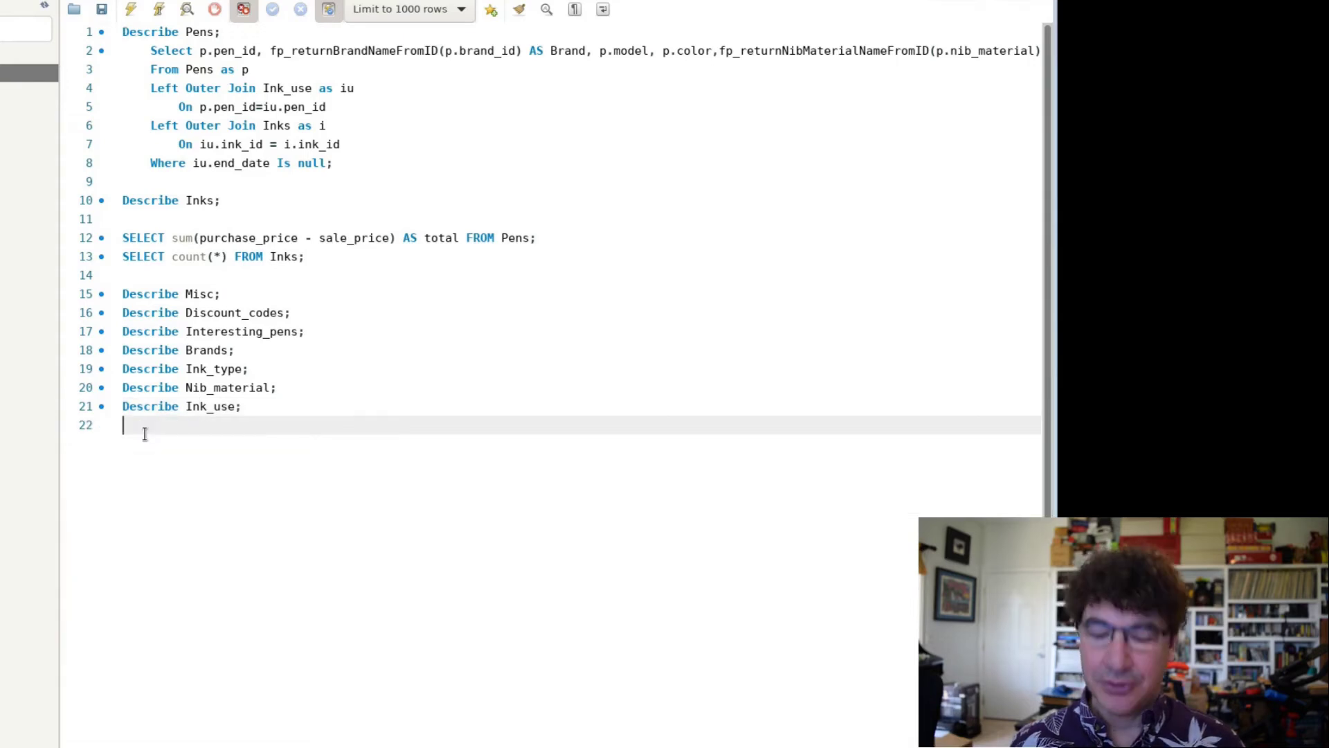
Step: Add the query "SELECT * from Ink_use;" on a line of its own below the Describe statements
type("SAEL")
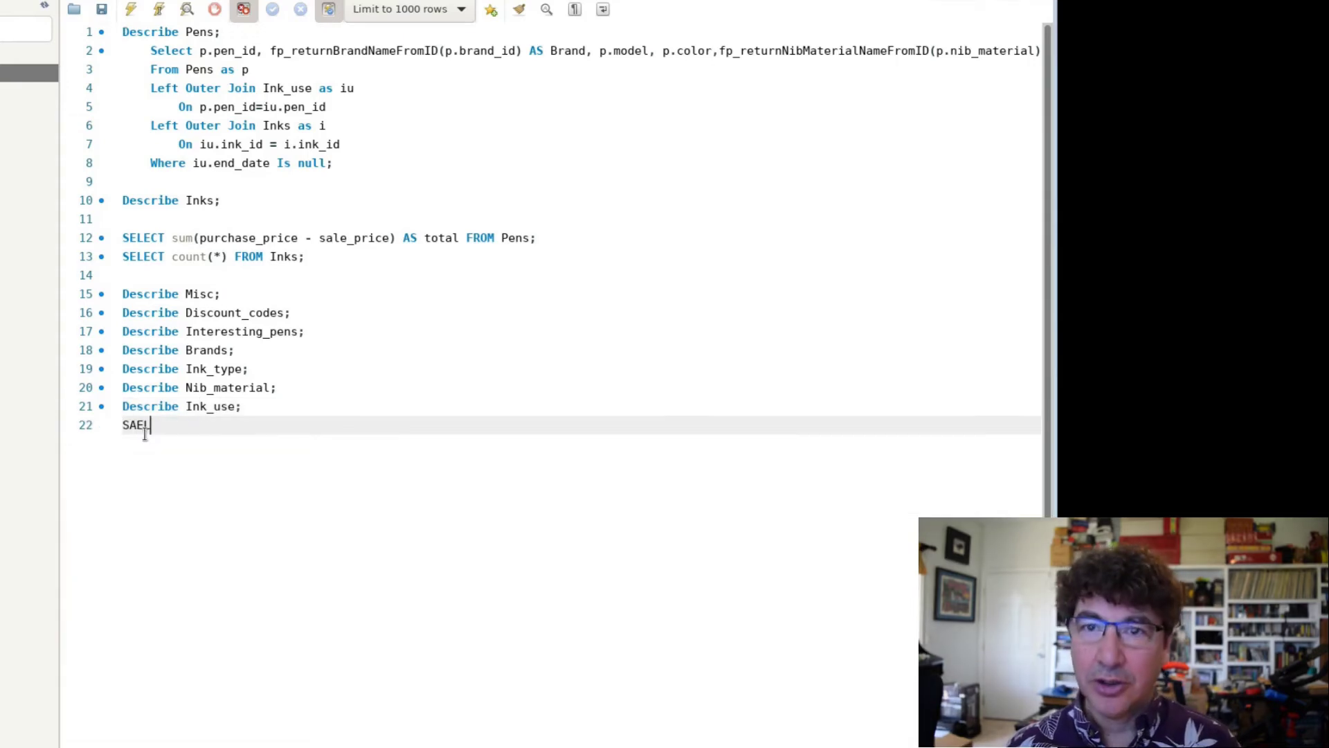
key("BackSpace")
key("BackSpace")
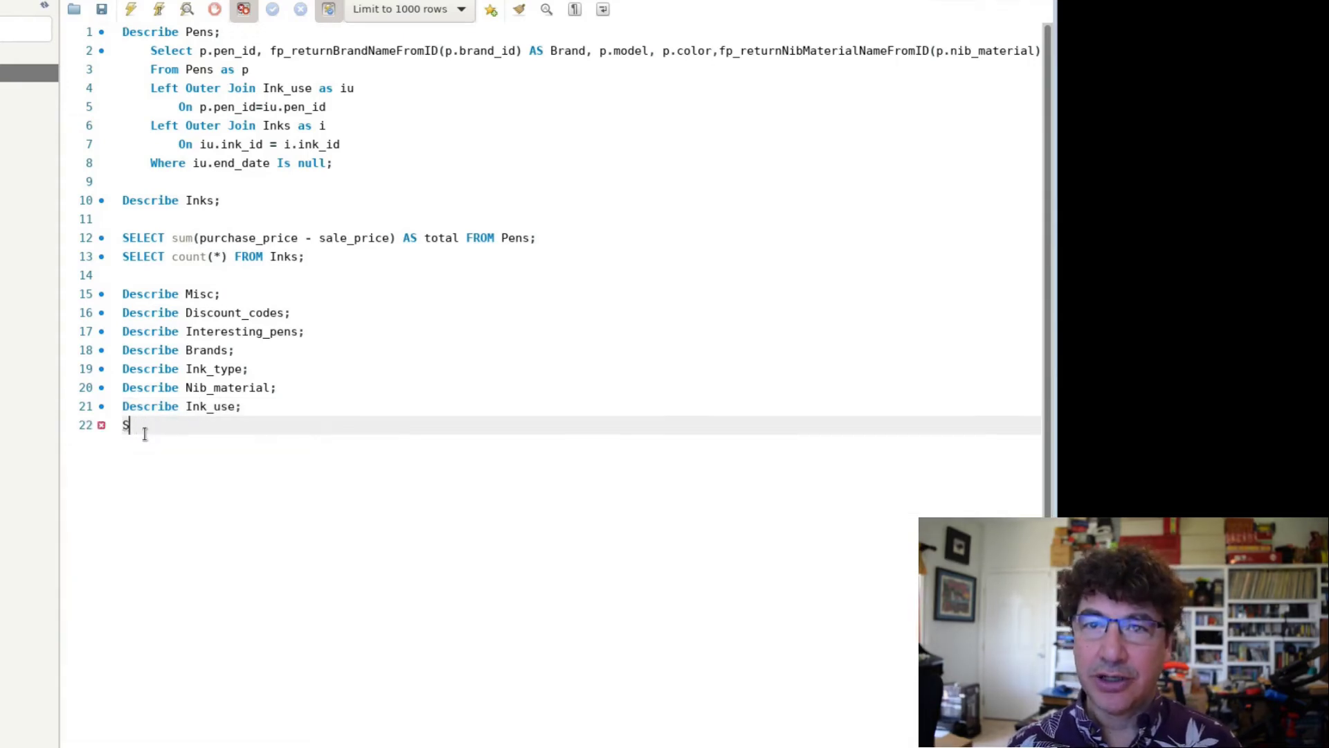
type("SELECT * ")
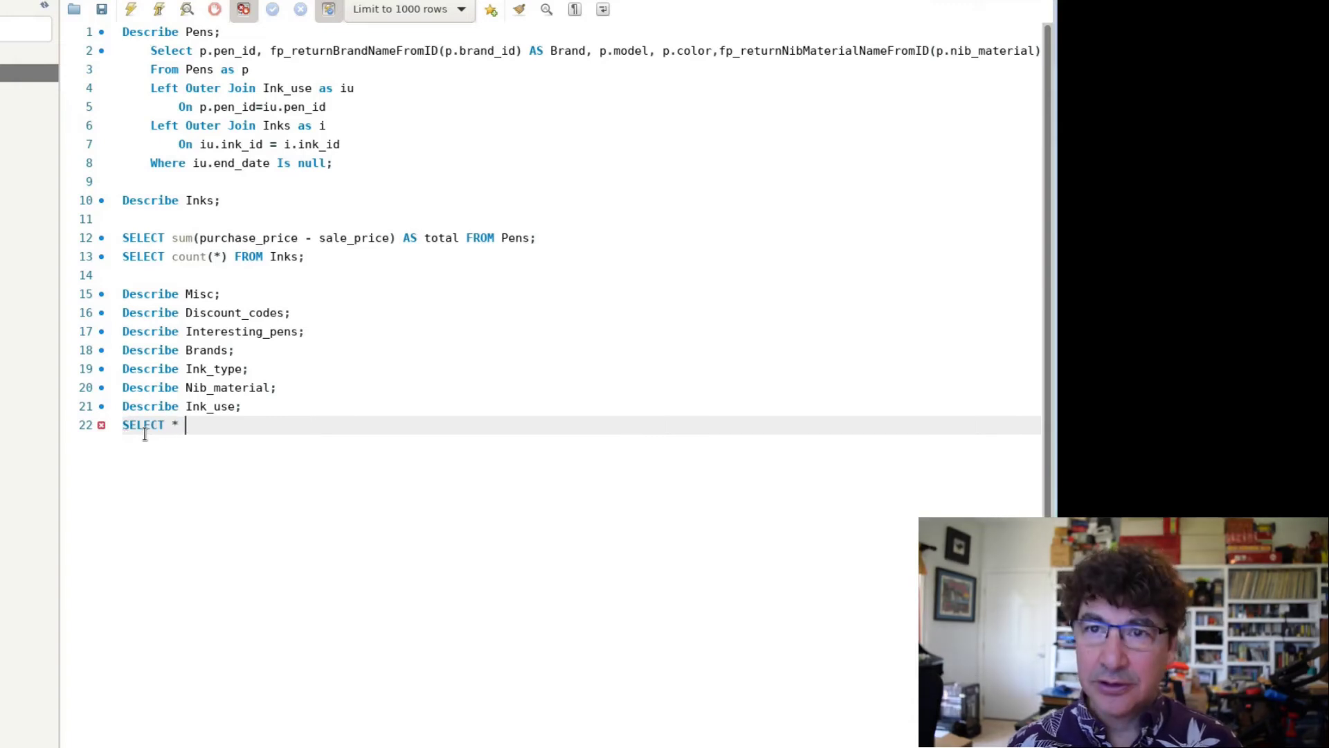
type("from Ink_")
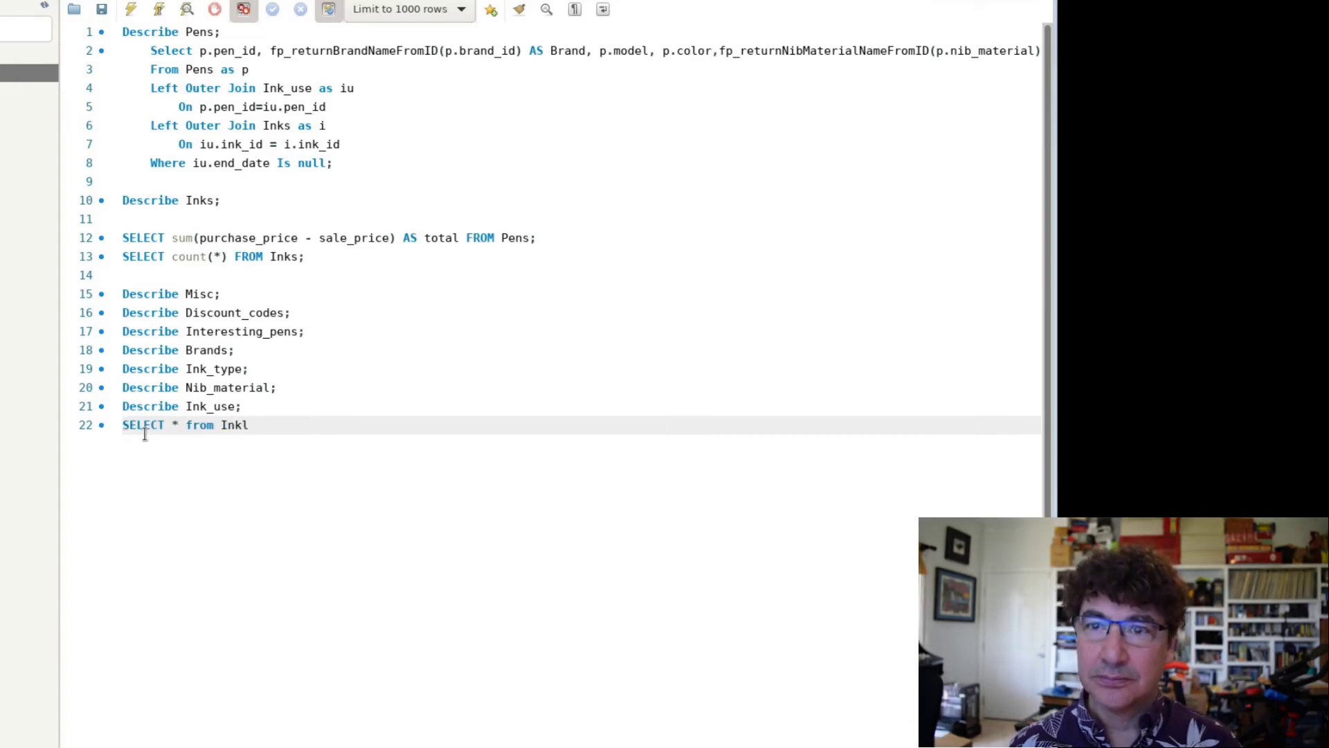
type("use;")
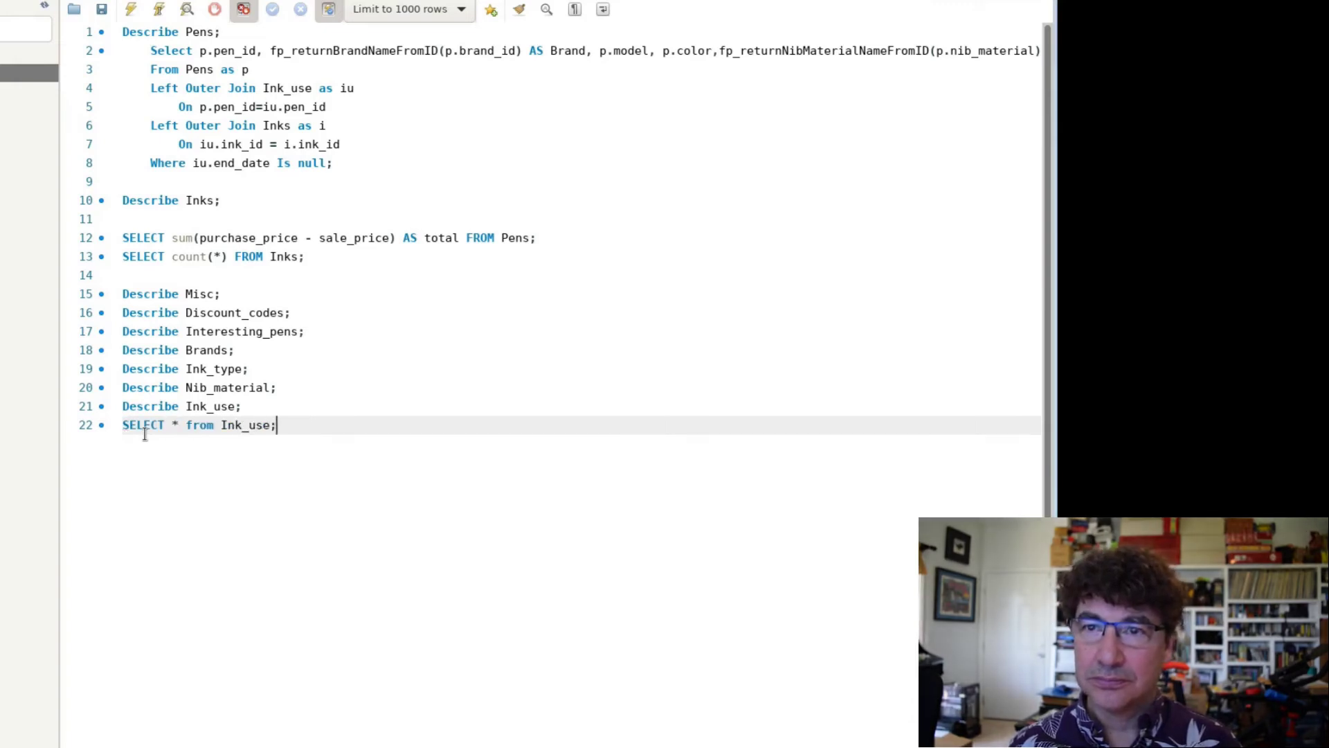
Step: Run only the SELECT query on Ink_use and look through the returned rows, including the dates and notes
triple_click(145, 434)
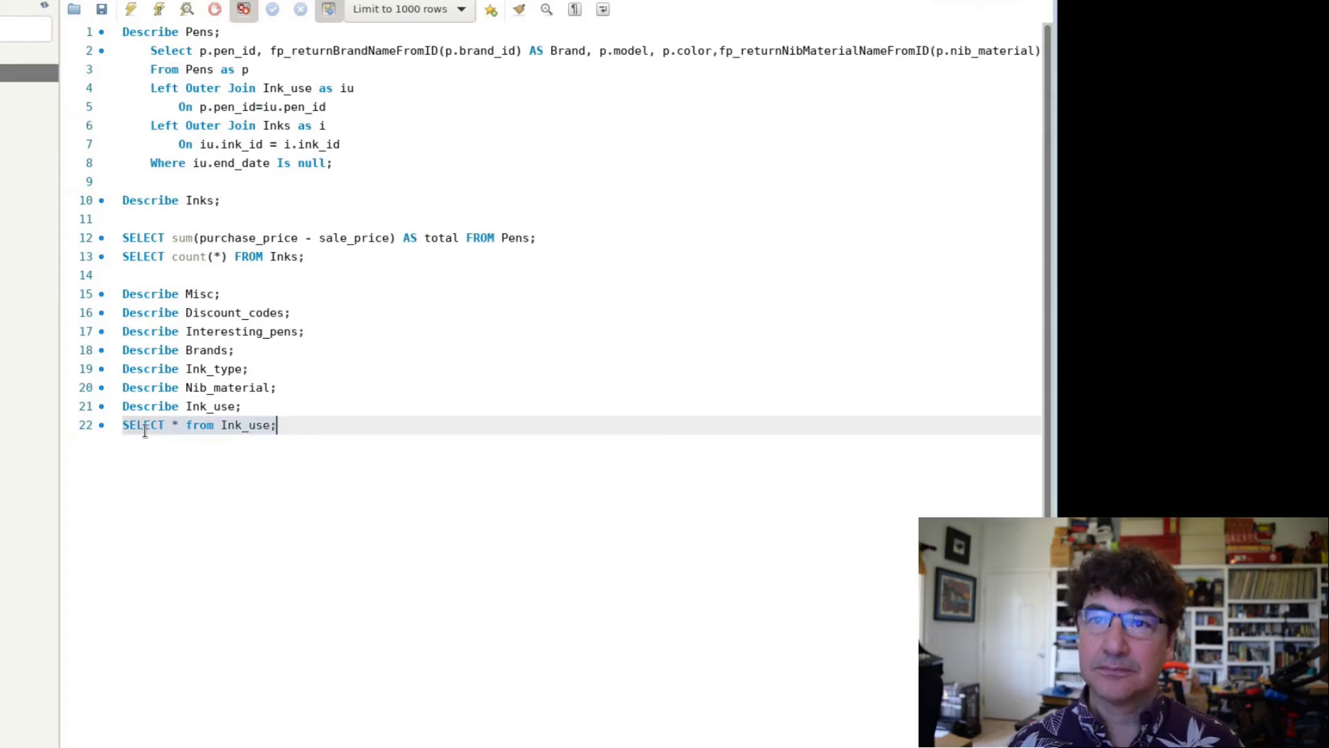
left_click(131, 9)
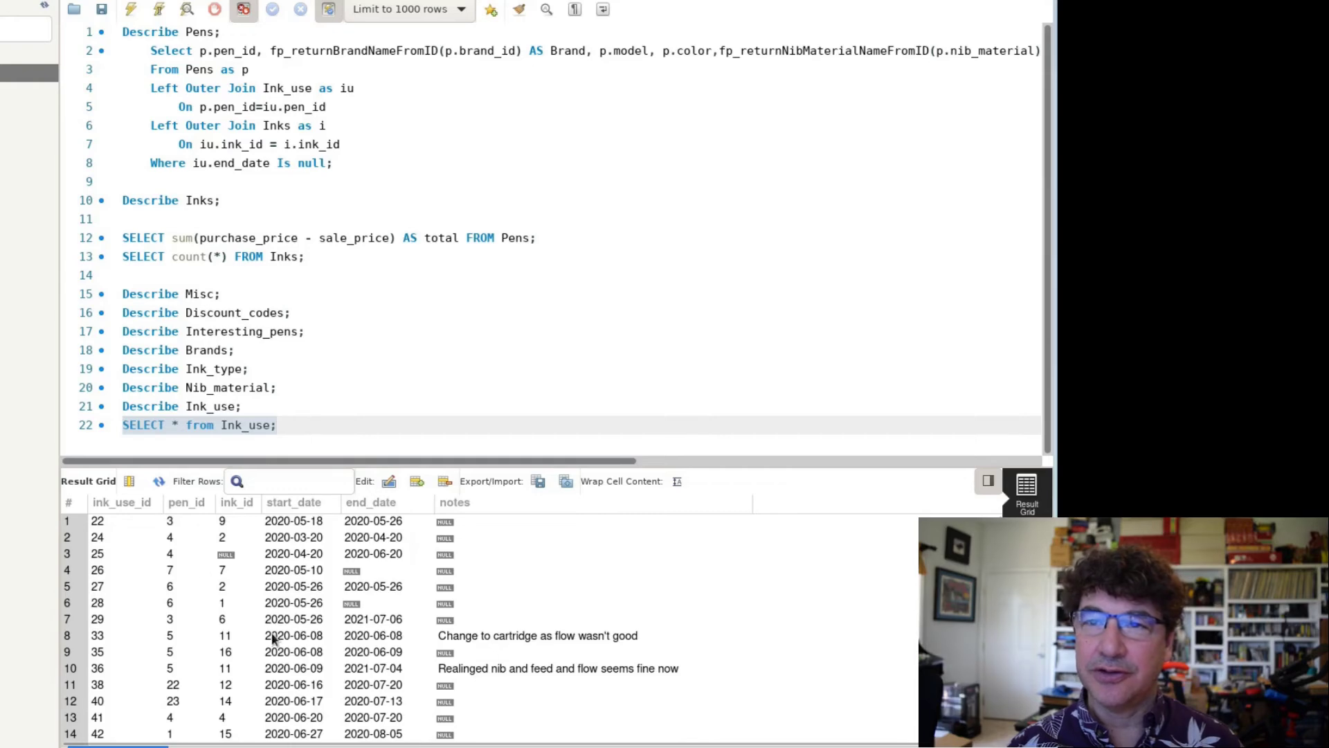
scroll(274, 638, "down", 2)
scroll(274, 639, "down", 7)
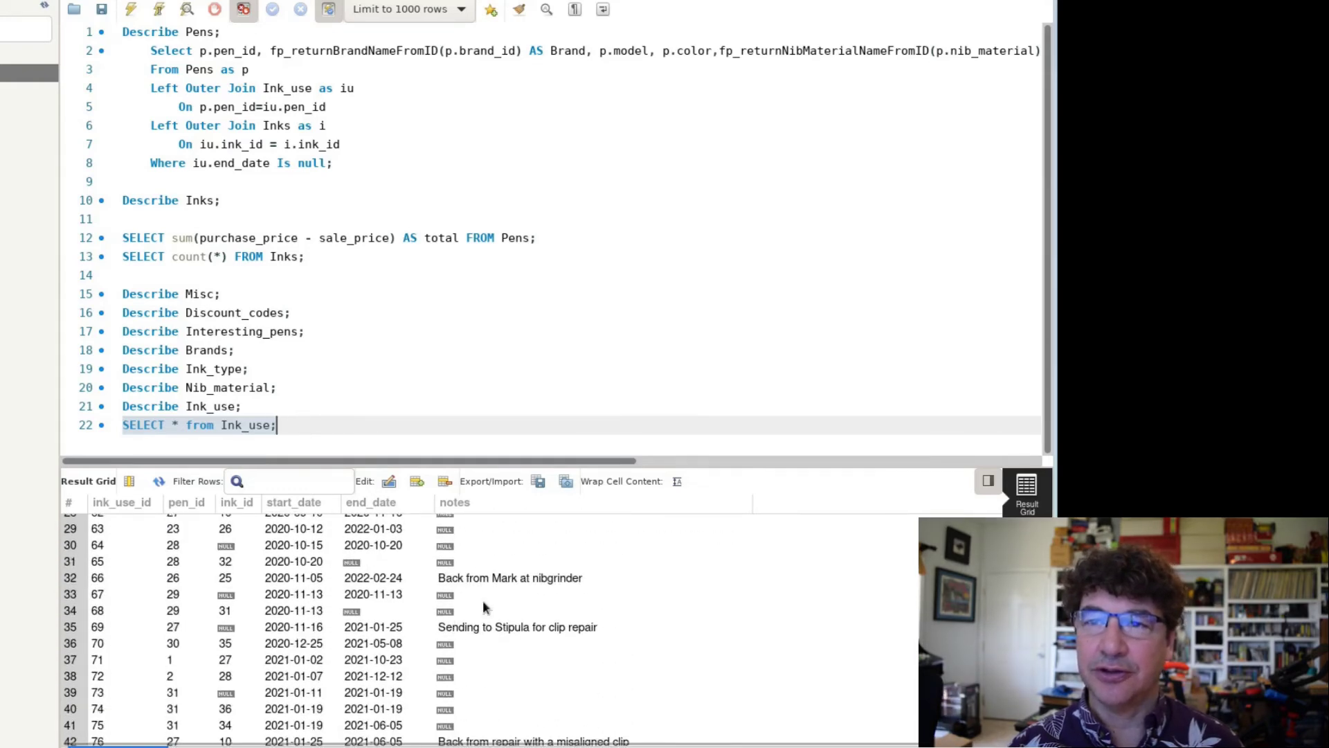
scroll(483, 604, "up", 9)
scroll(483, 600, "up", 1)
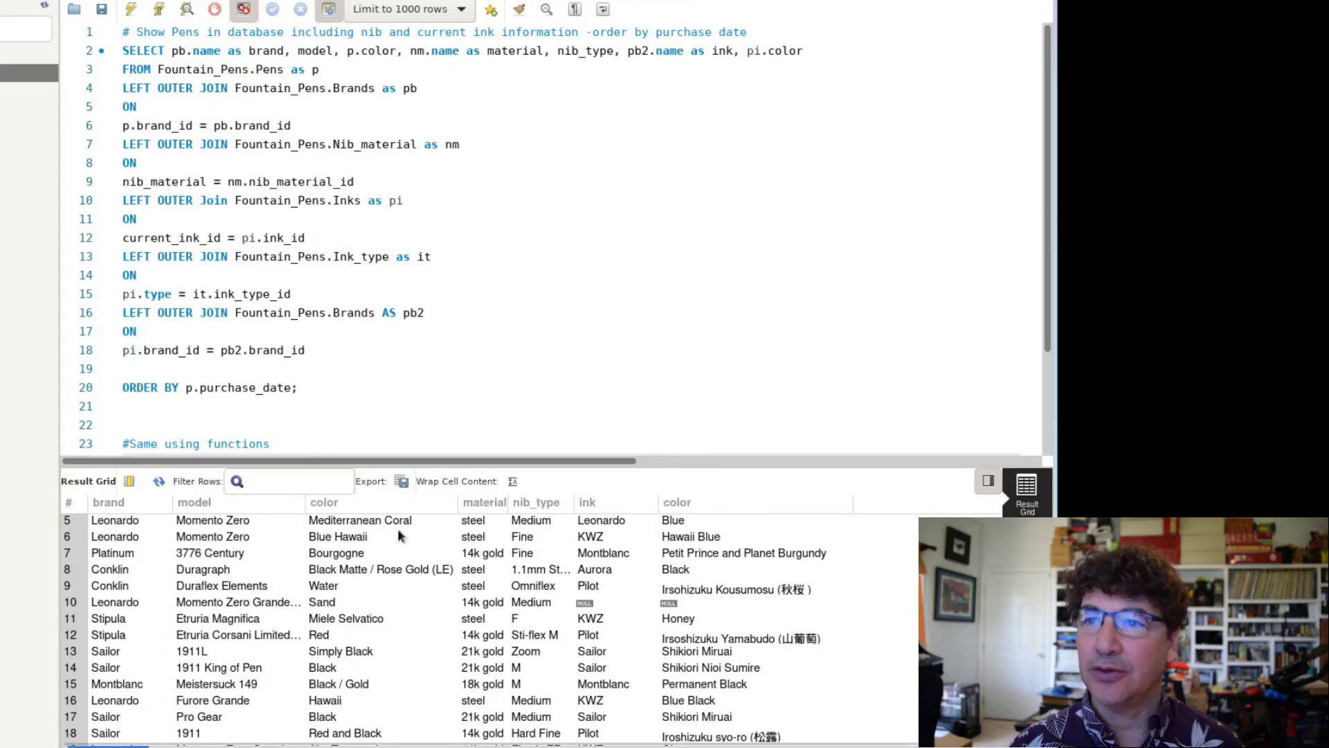
Step: Select the whole "Show only non-USA Pens" query, including its comment line
left_click_drag(291, 293, 98, 219)
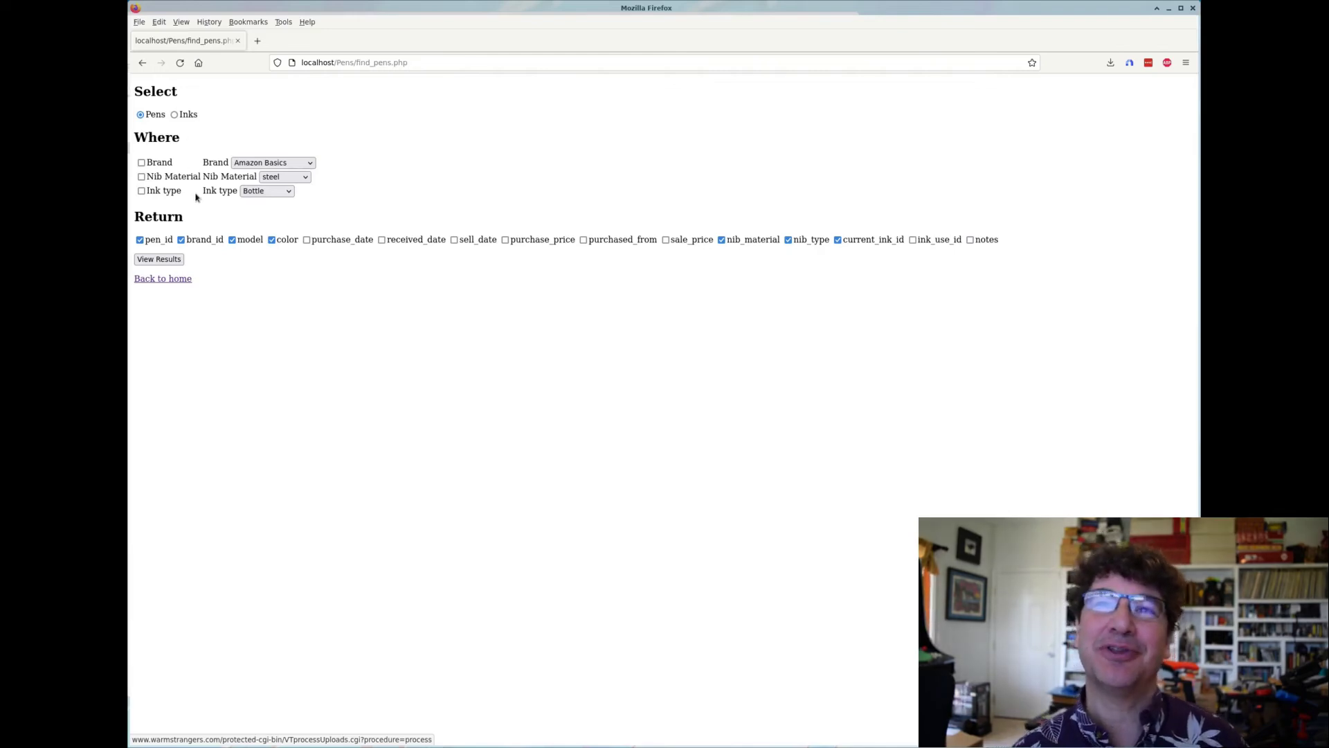
Step: In the web pen search form, view the results for Pens without any filter and return to the form
left_click(173, 115)
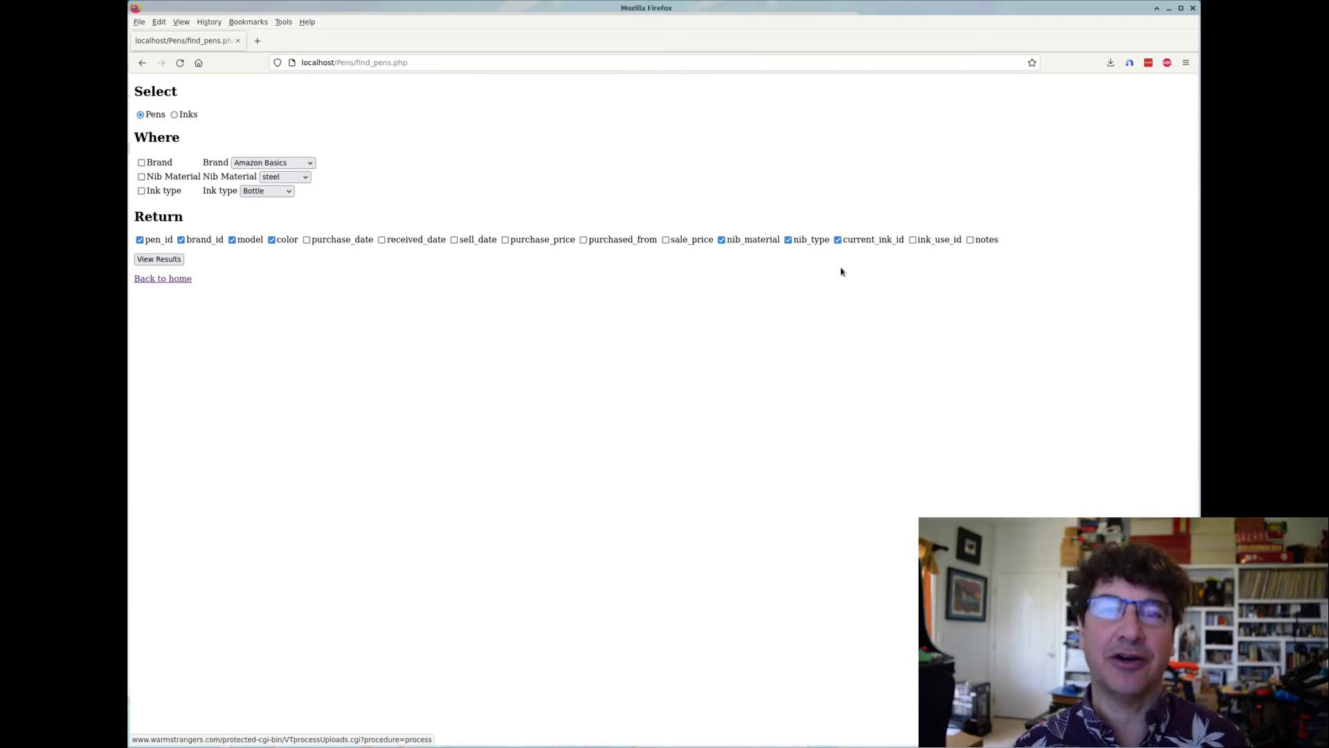
left_click(158, 259)
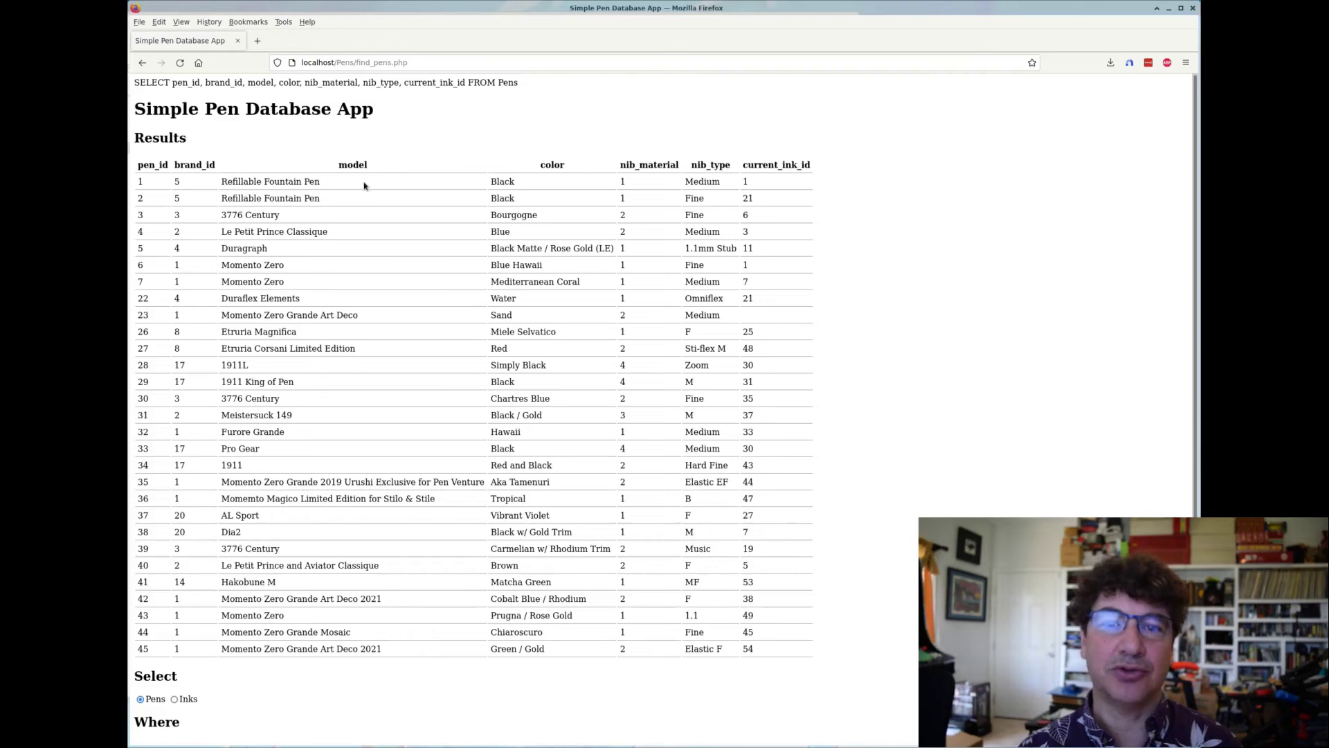
left_click(143, 63)
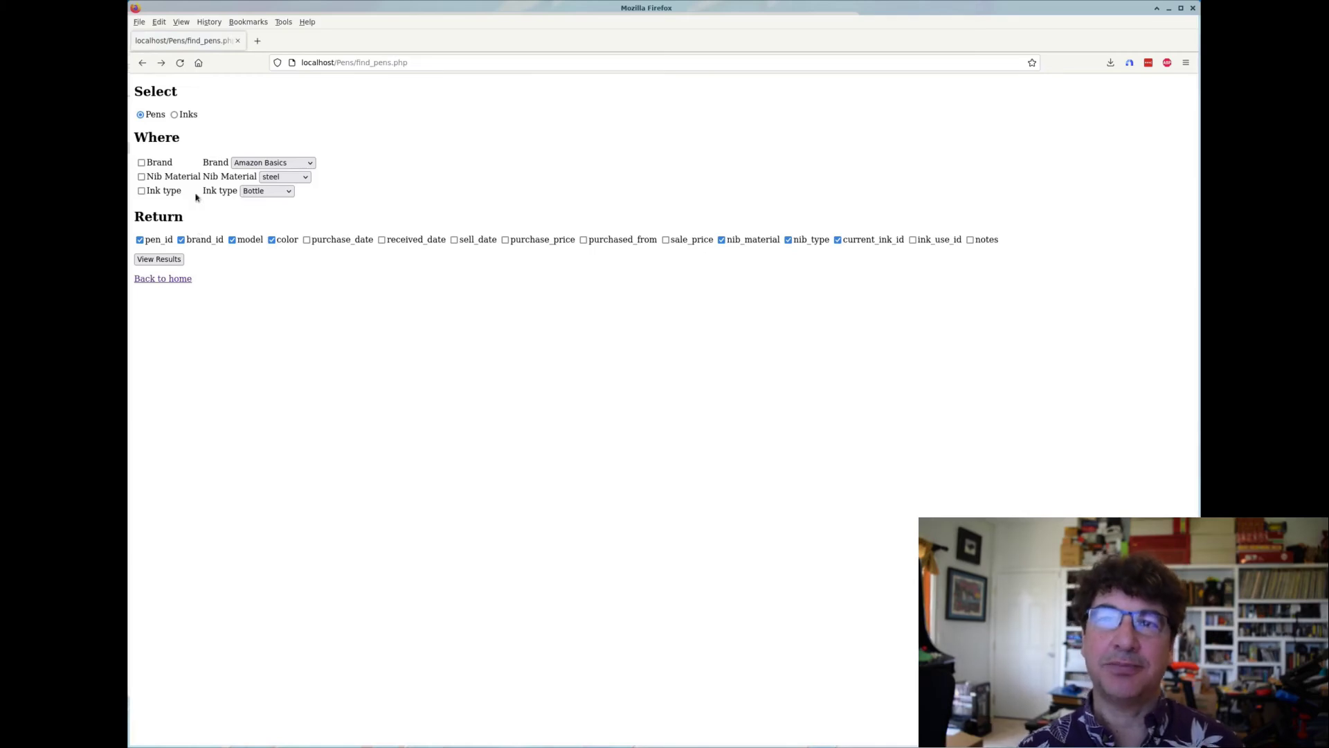
Step: Filter the pen search by brand Leonardo and nib material steel, and view the results
left_click(142, 164)
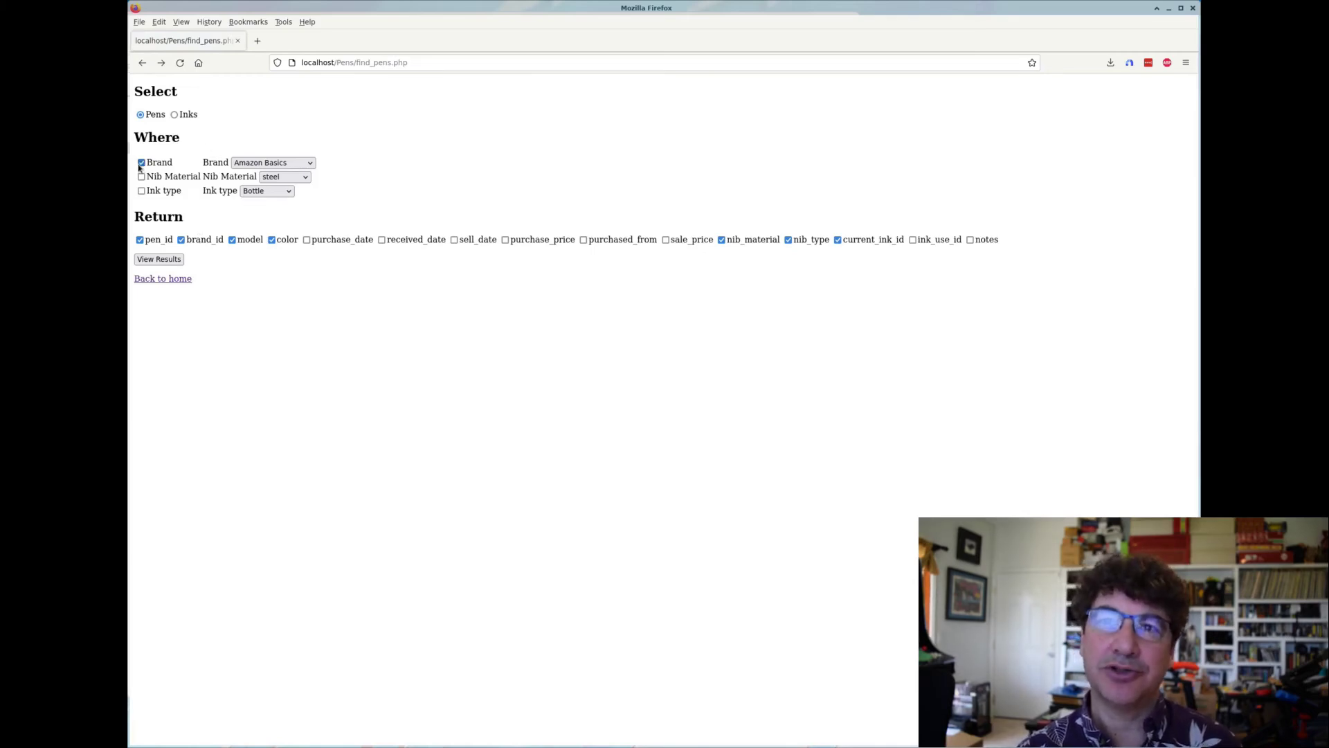
left_click(268, 162)
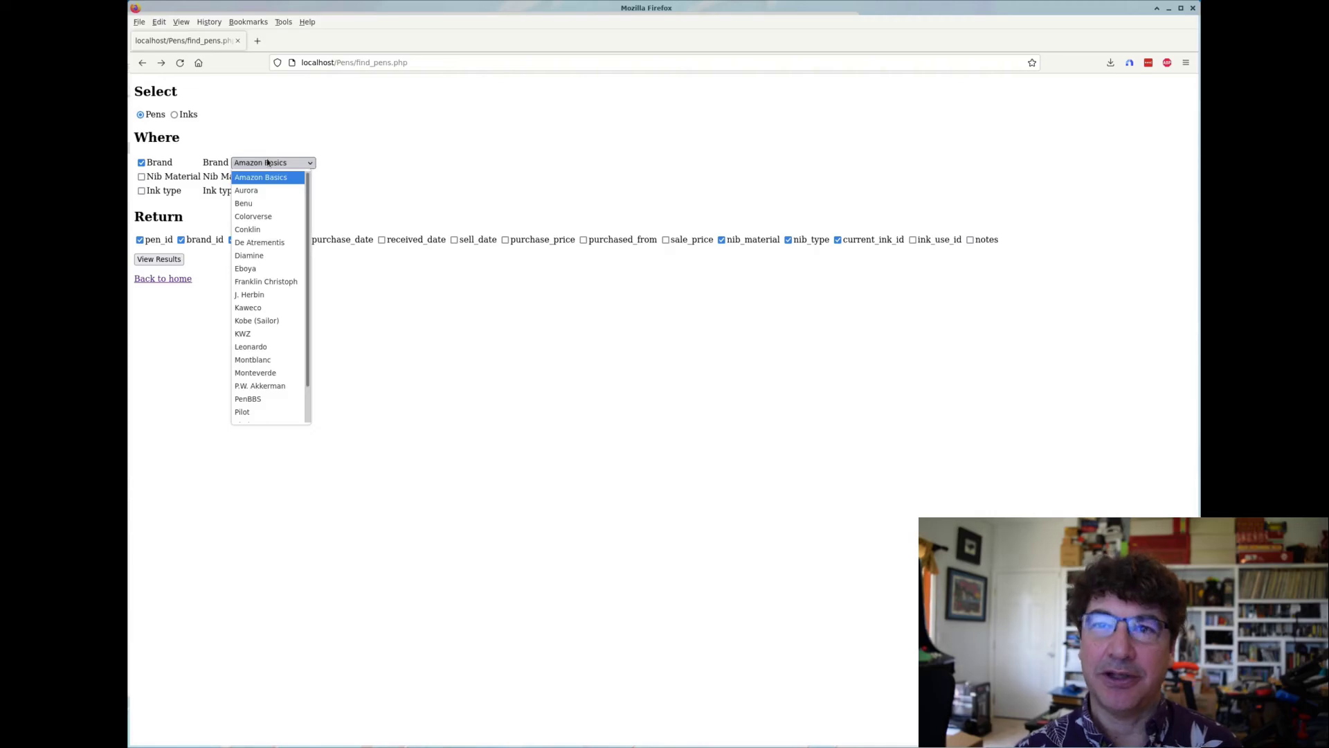
left_click(265, 348)
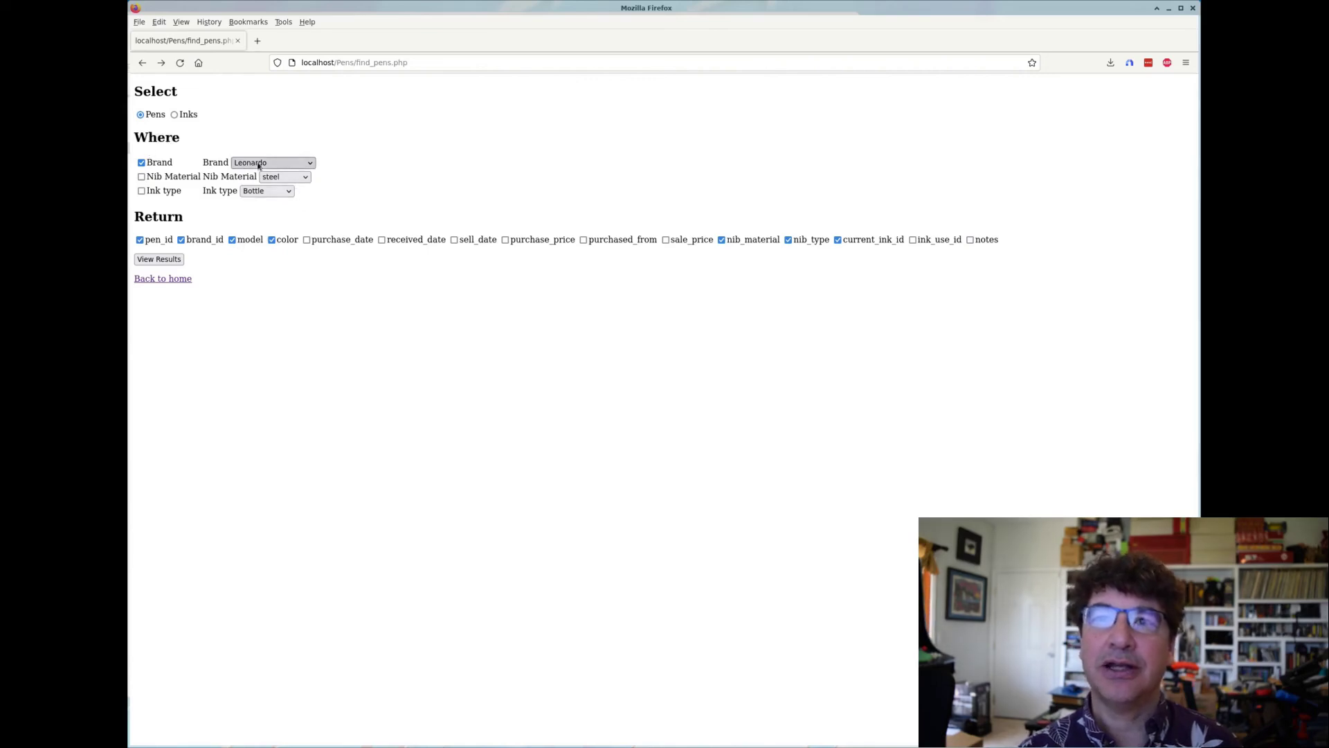
left_click(142, 178)
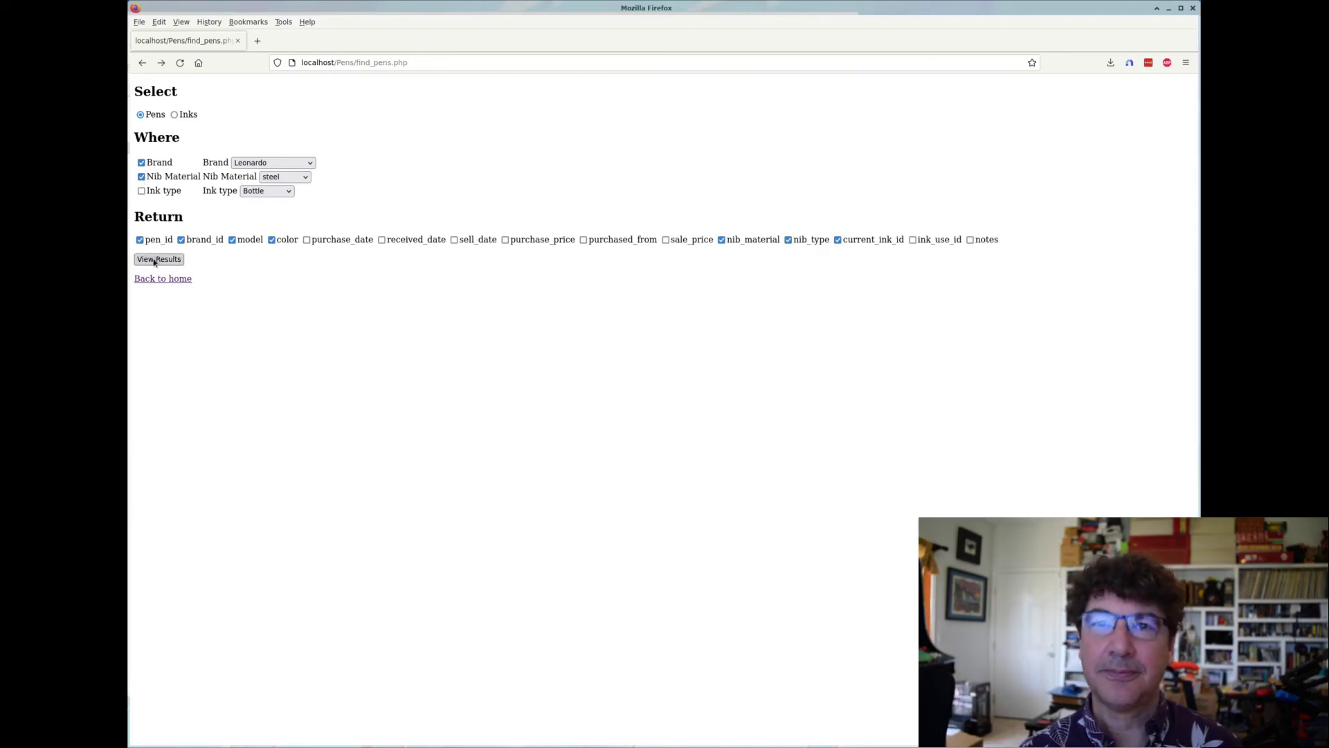
left_click(155, 260)
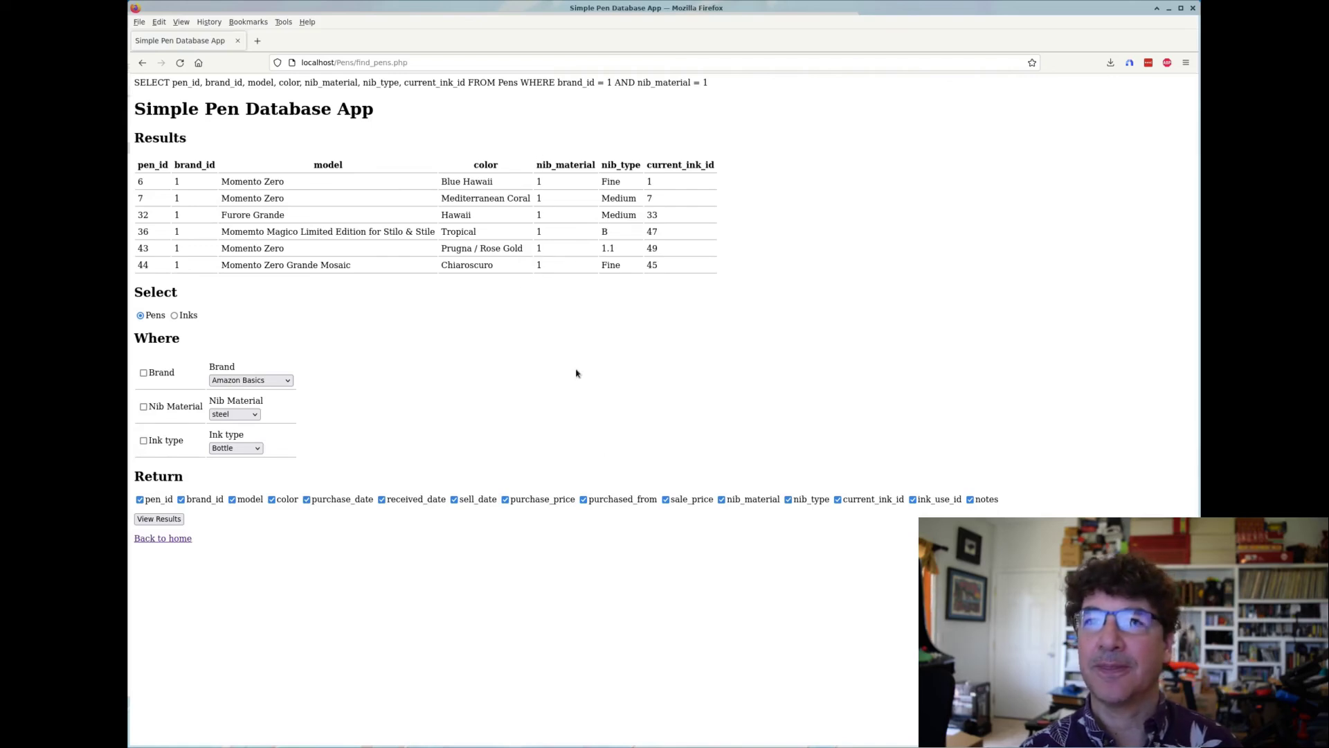
Step: Return to the search form and enable the Brand filter with Leonardo for the bottled-ink search
key("alt+Left")
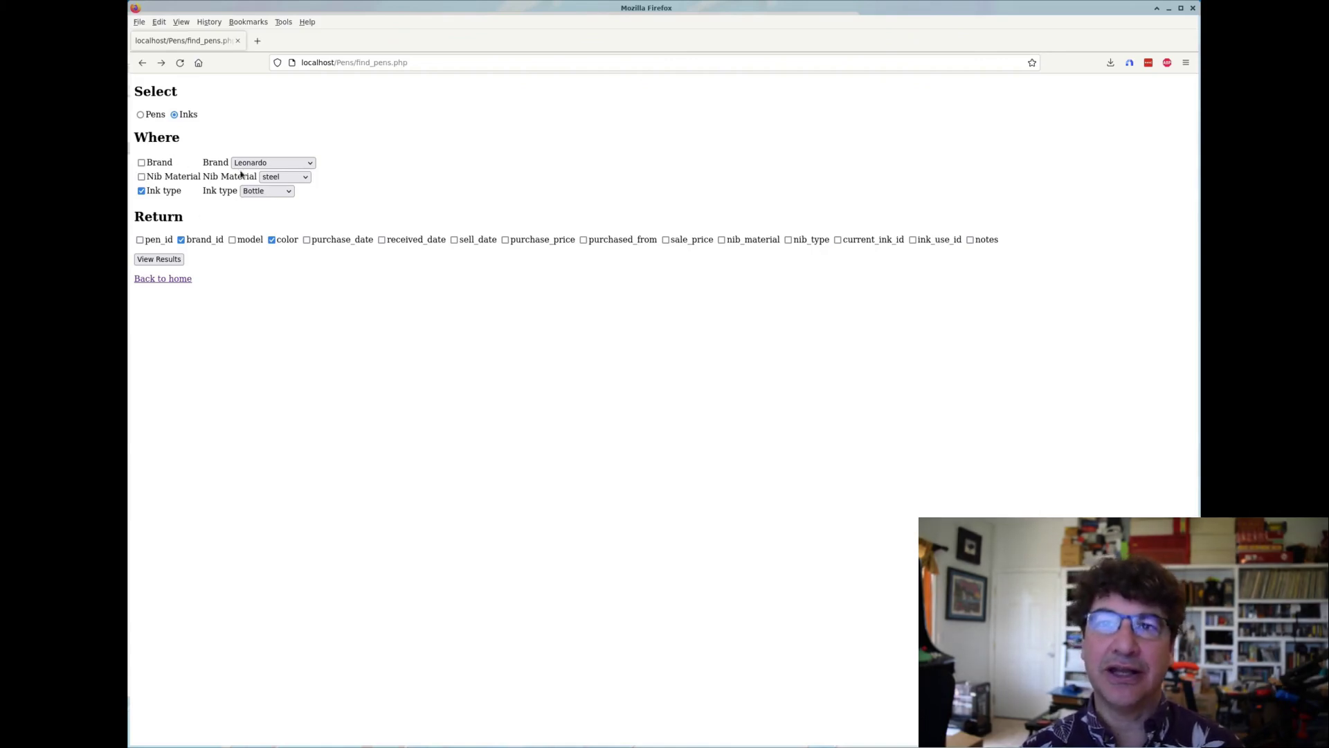
left_click(142, 164)
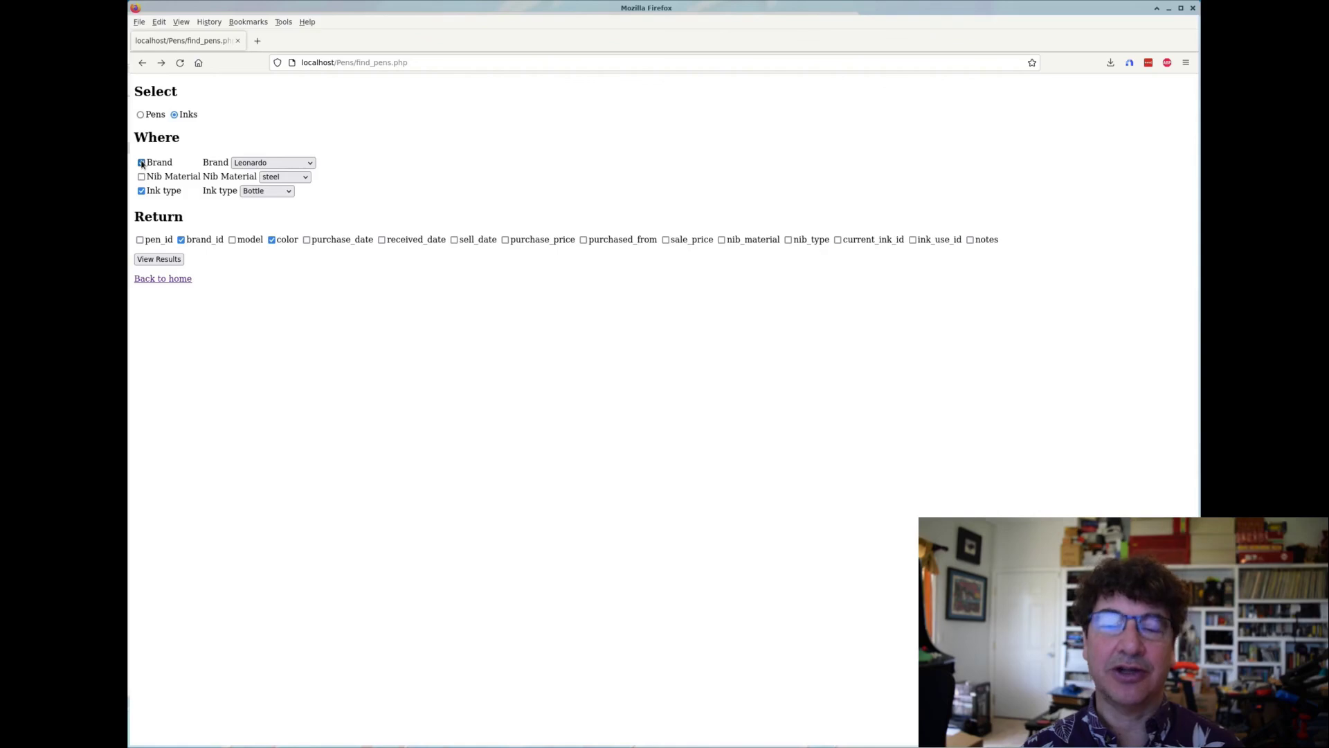
left_click(249, 163)
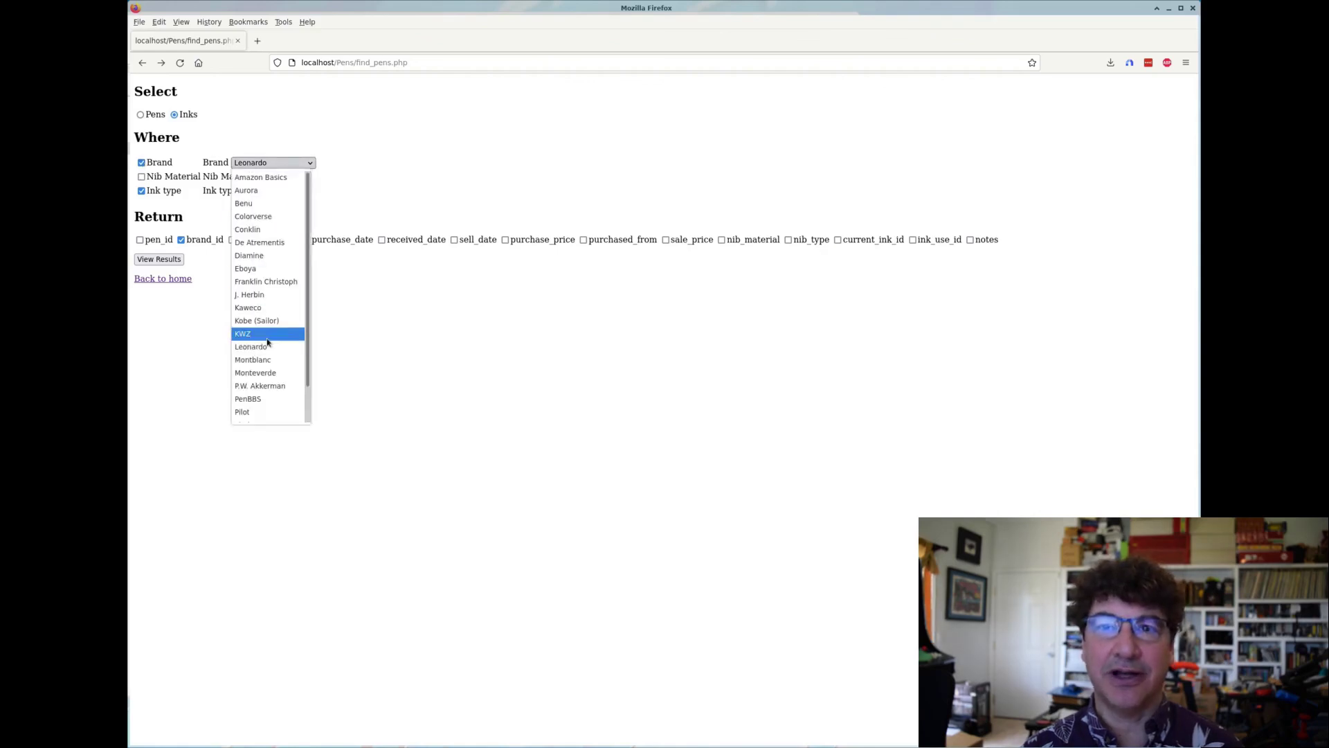
left_click(419, 187)
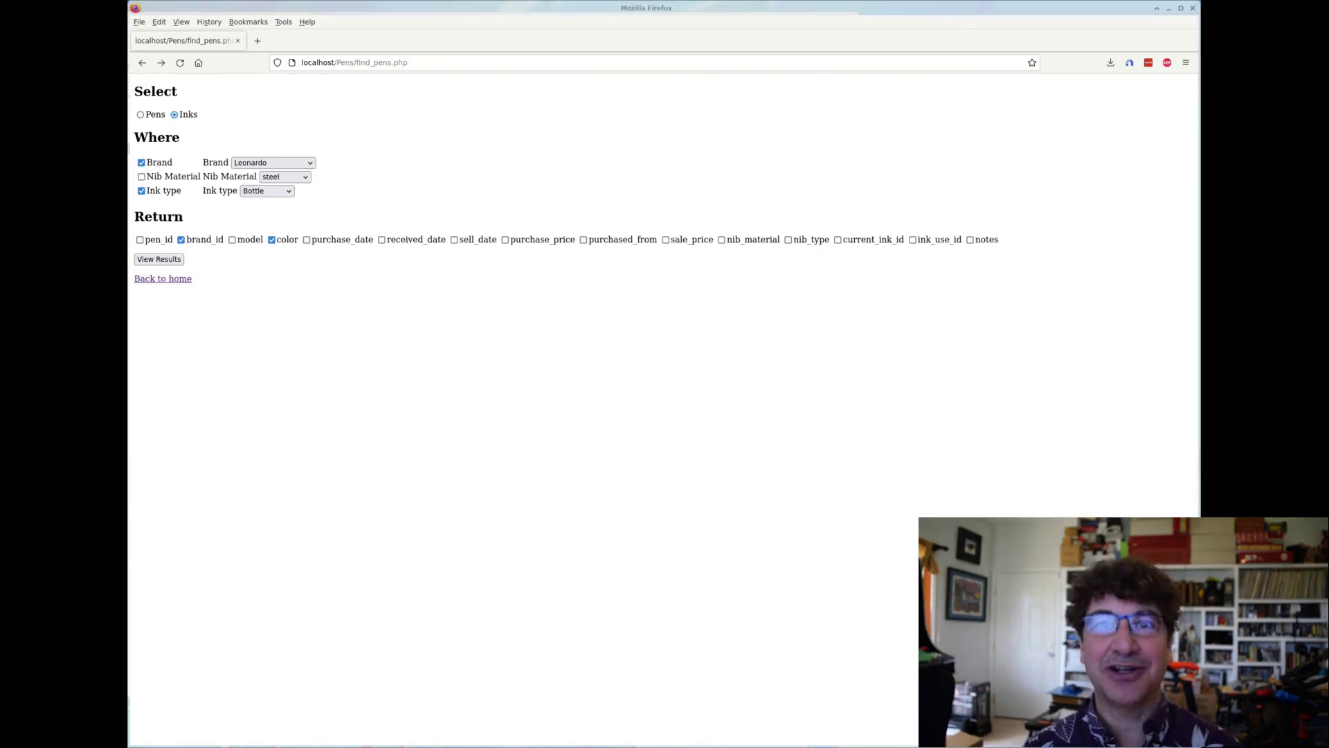
Step: Switch to MySQL Workbench
key("alt+Tab")
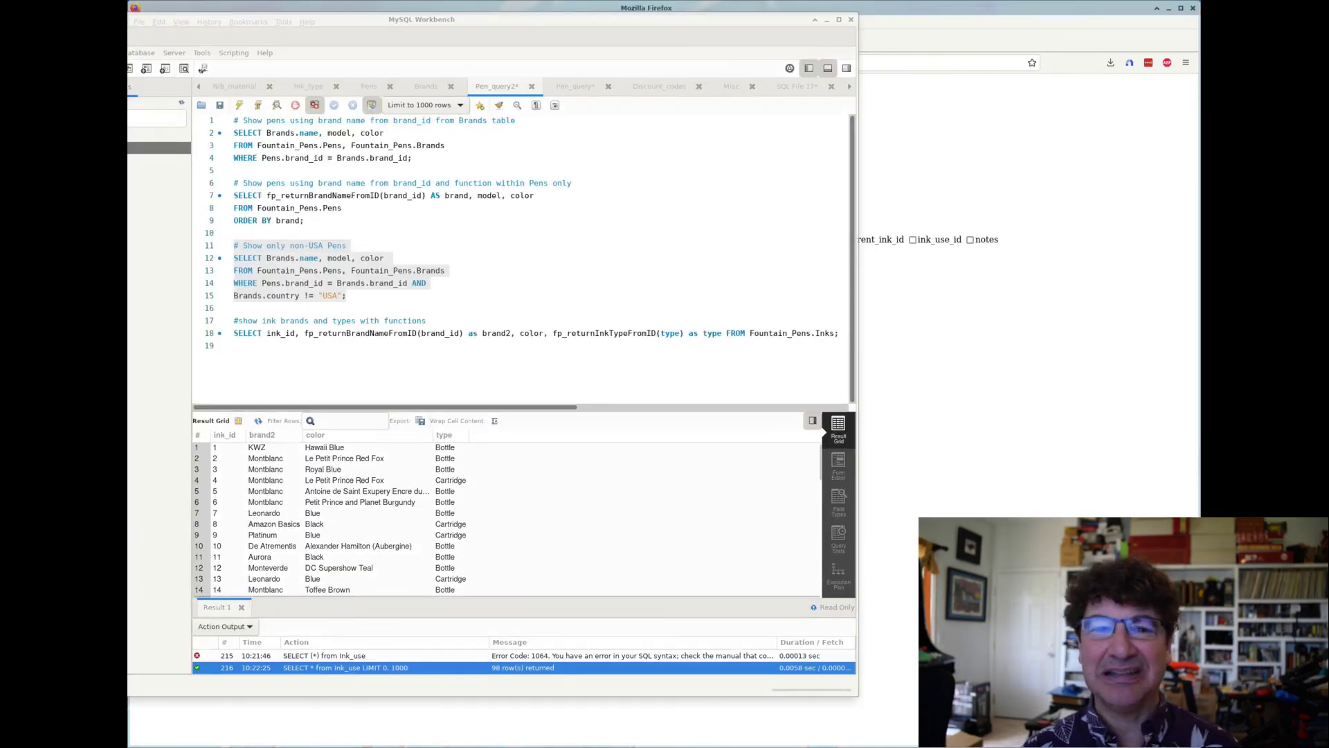